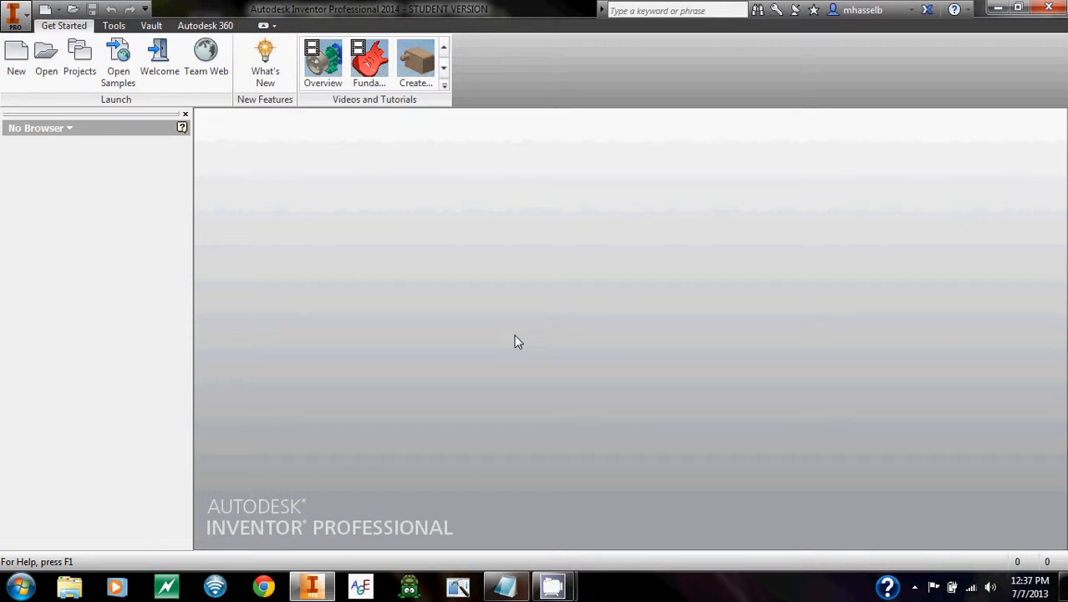
- Create a presentation from the Standard.ipn template and add a view of the FIRST logo assembly using the manual explosion method
left_click(16, 71)
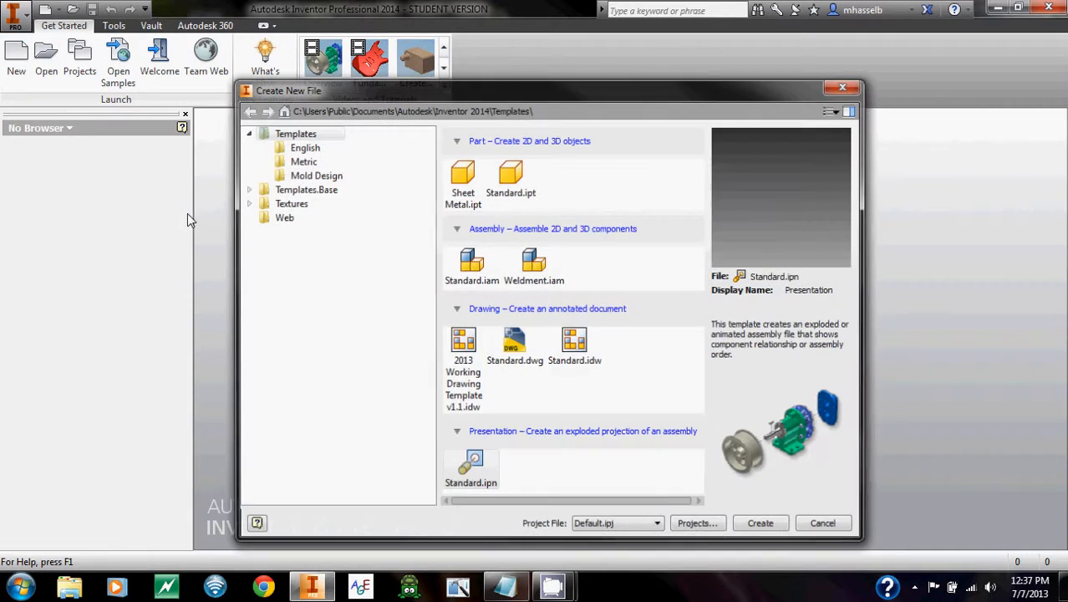
double_click(473, 470)
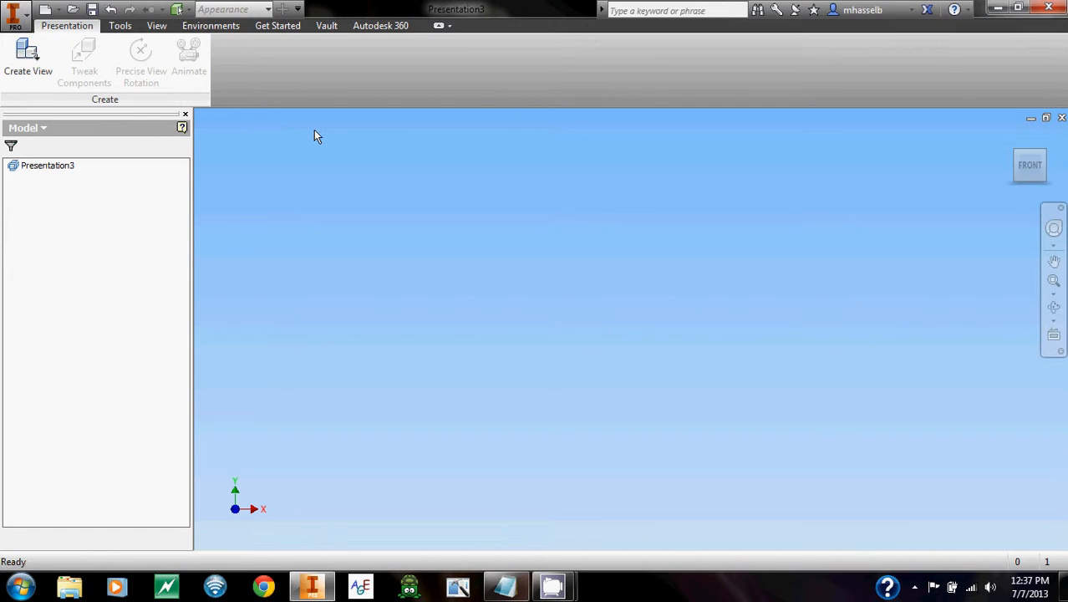
left_click(35, 76)
left_click(406, 171)
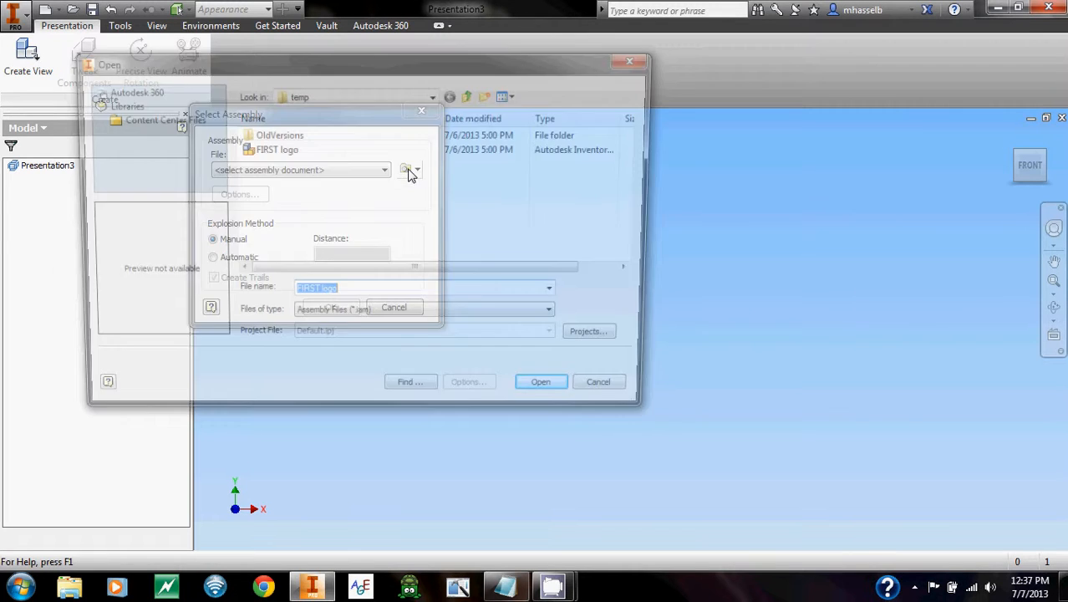
left_click(286, 158)
left_click(287, 157)
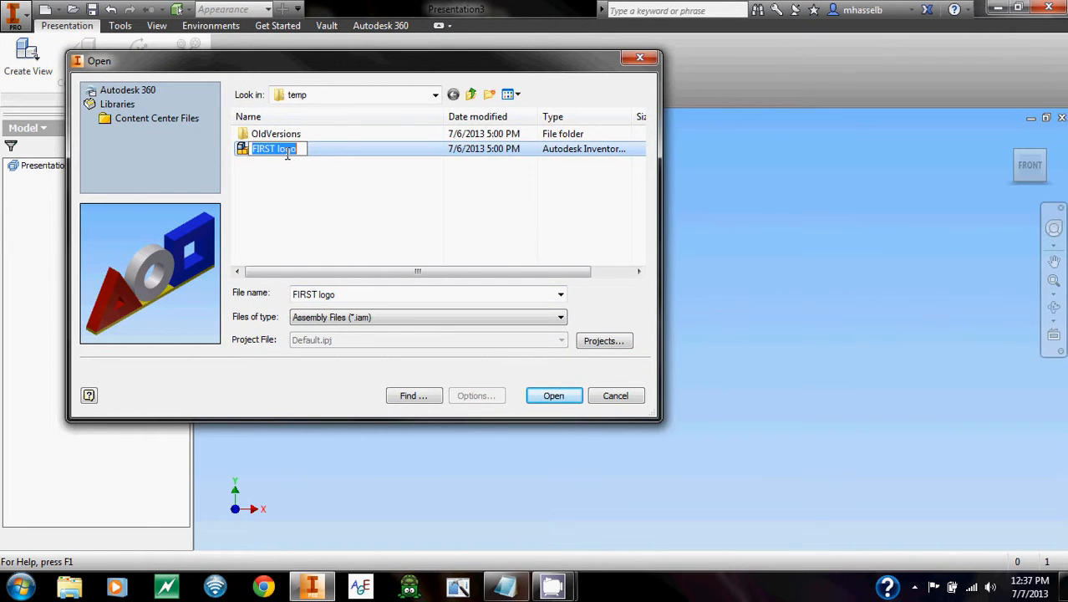
left_click(324, 151)
double_click(324, 150)
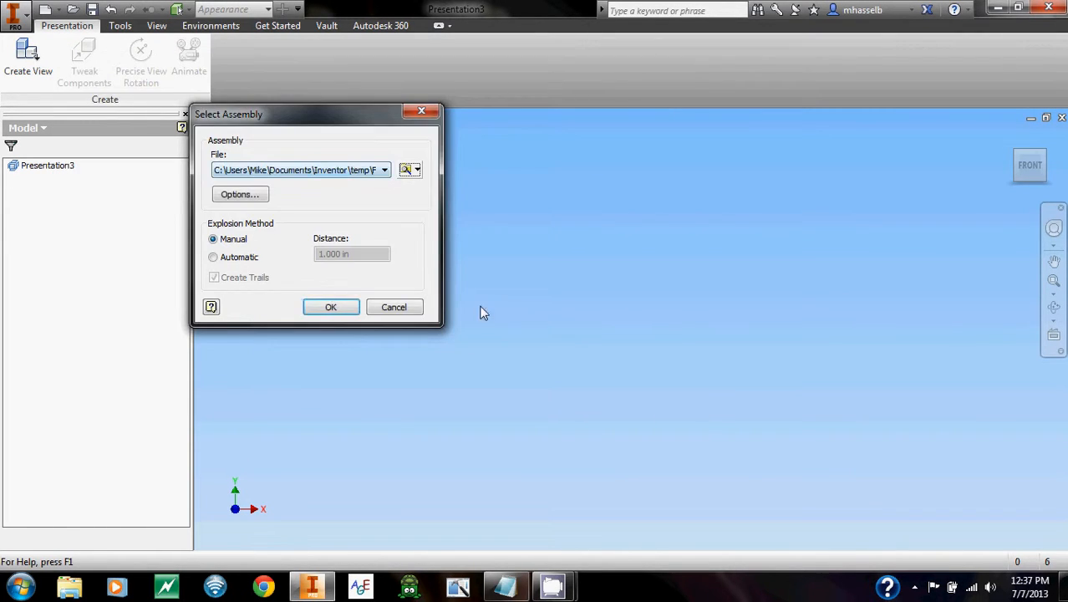
left_click(331, 306)
middle_click_drag(683, 233, 703, 161)
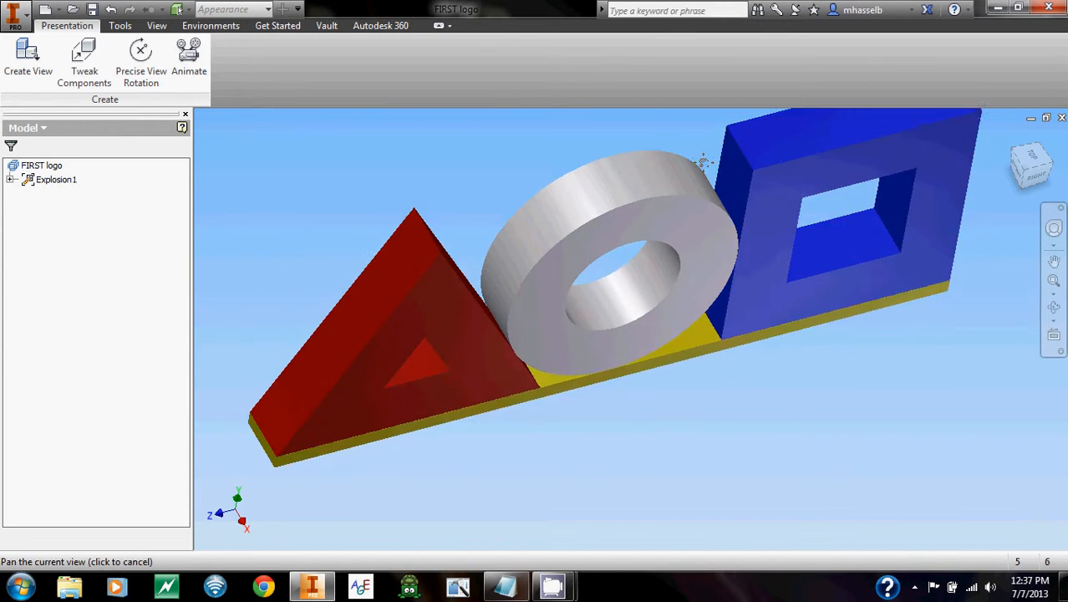
scroll(704, 161, "down", 2)
key("Escape")
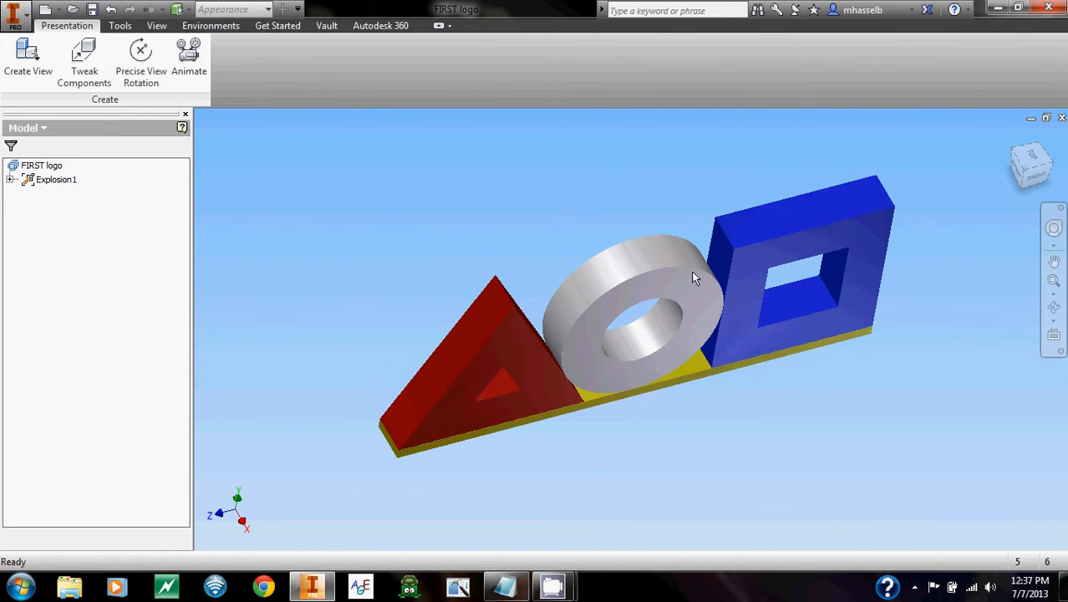
- Start a component tweak and select the red triangle as the component to move
left_click(85, 75)
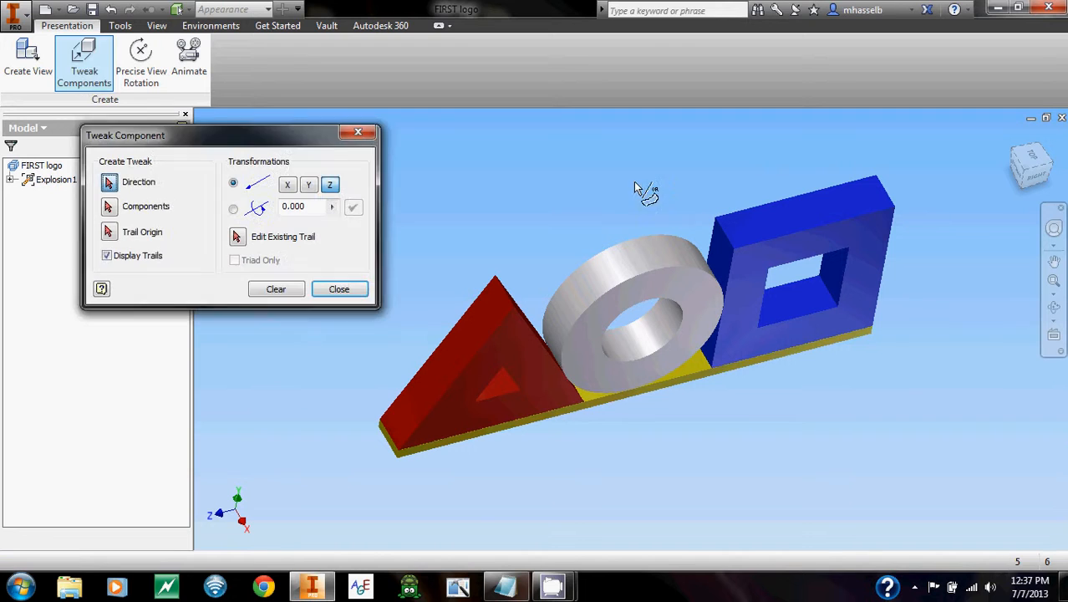
middle_click_drag(606, 155, 615, 92)
scroll(612, 173, "up", 1)
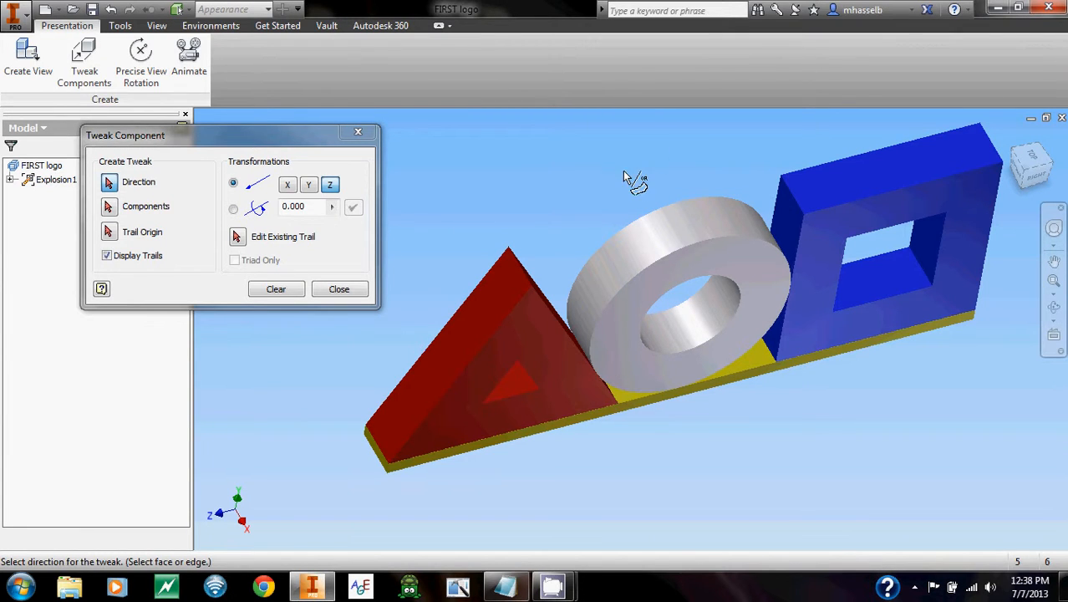
mouse_move(614, 166)
middle_mouse_down()
mouse_move(641, 168)
mouse_move(600, 159)
mouse_move(625, 160)
mouse_move(624, 149)
mouse_move(620, 158)
middle_mouse_up()
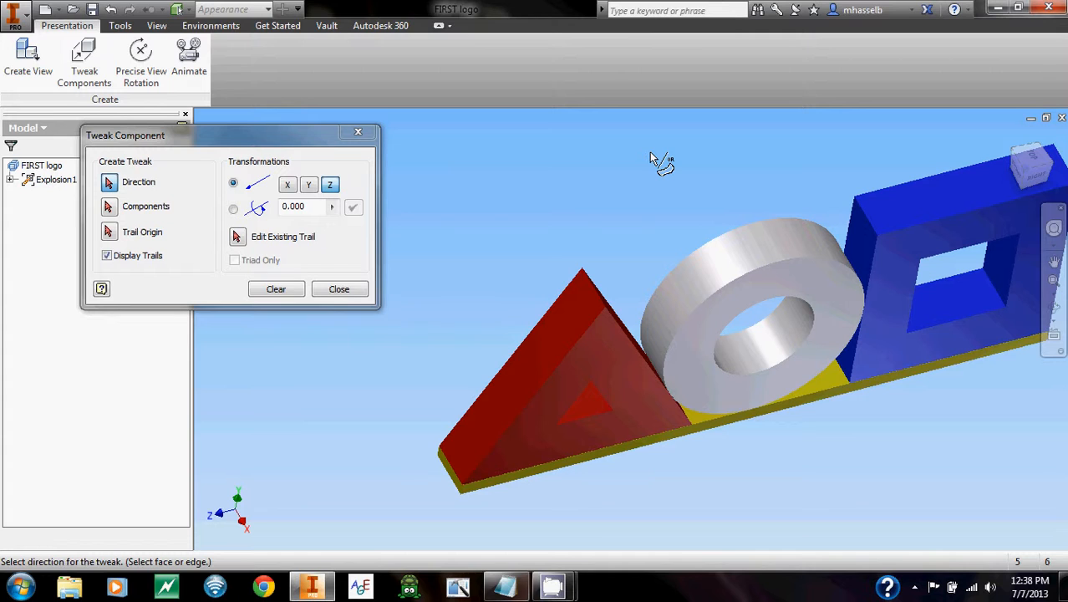
left_click(110, 206)
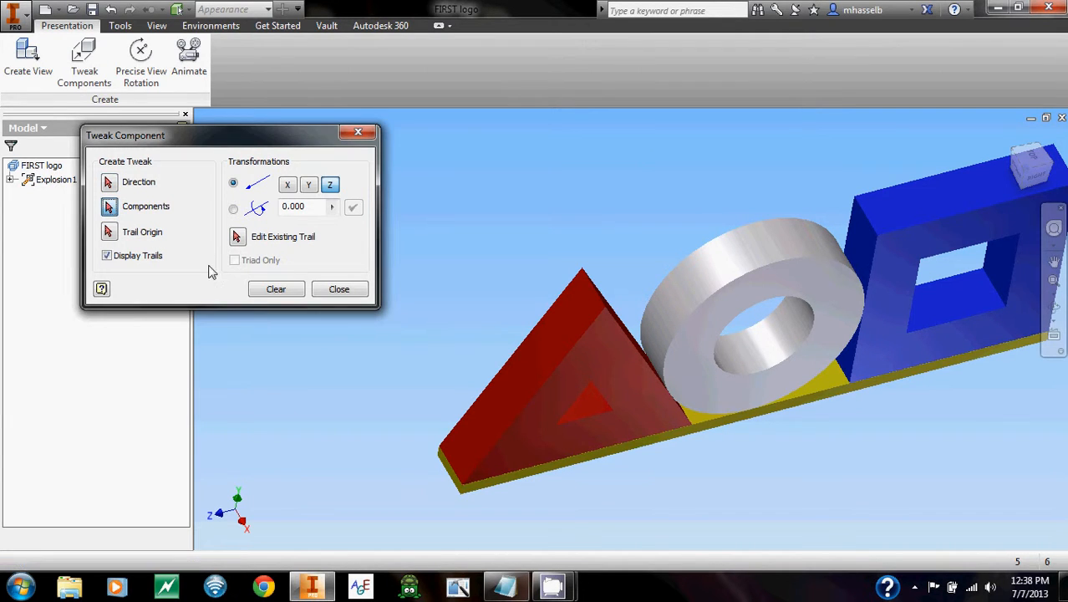
left_click(561, 365)
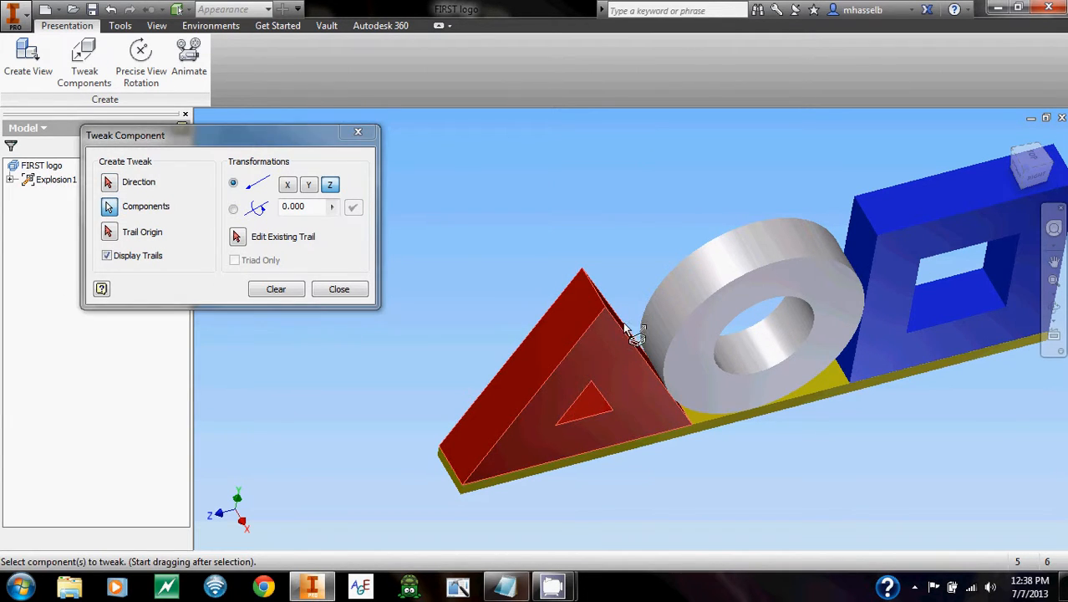
middle_click_drag(625, 333, 601, 259)
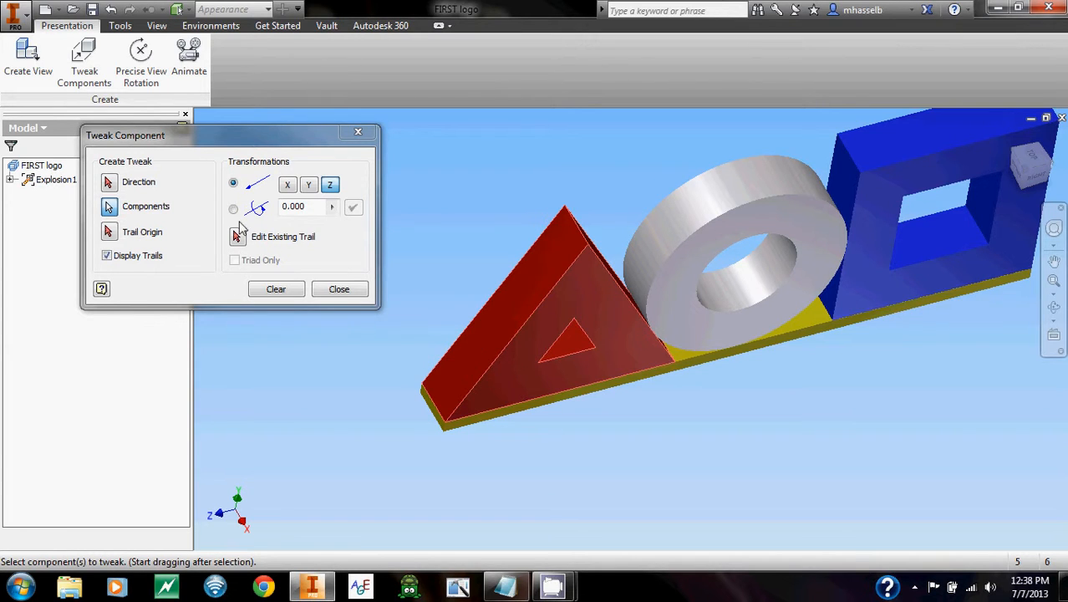
middle_click_drag(660, 171, 661, 216)
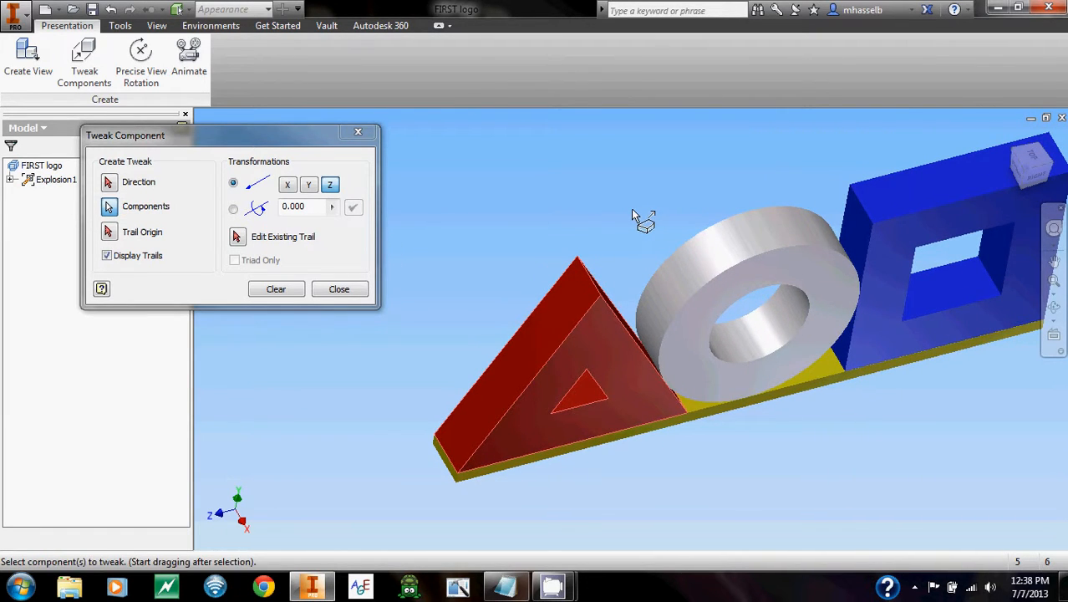
- Take the tweak direction from the red triangle's front face and move the triangle -2 in along Z
left_click(109, 185)
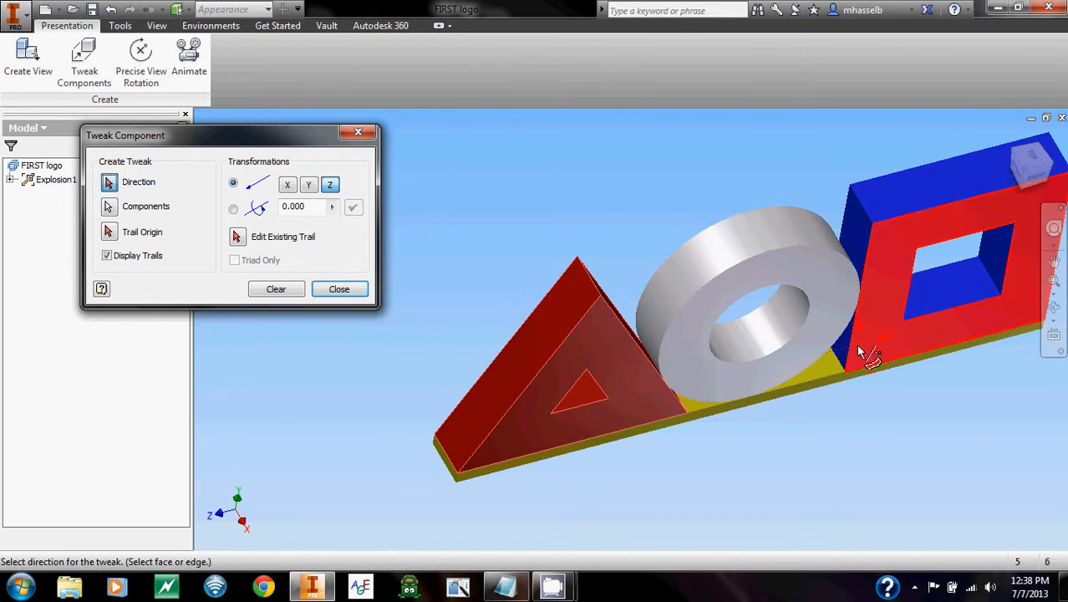
left_click(650, 264)
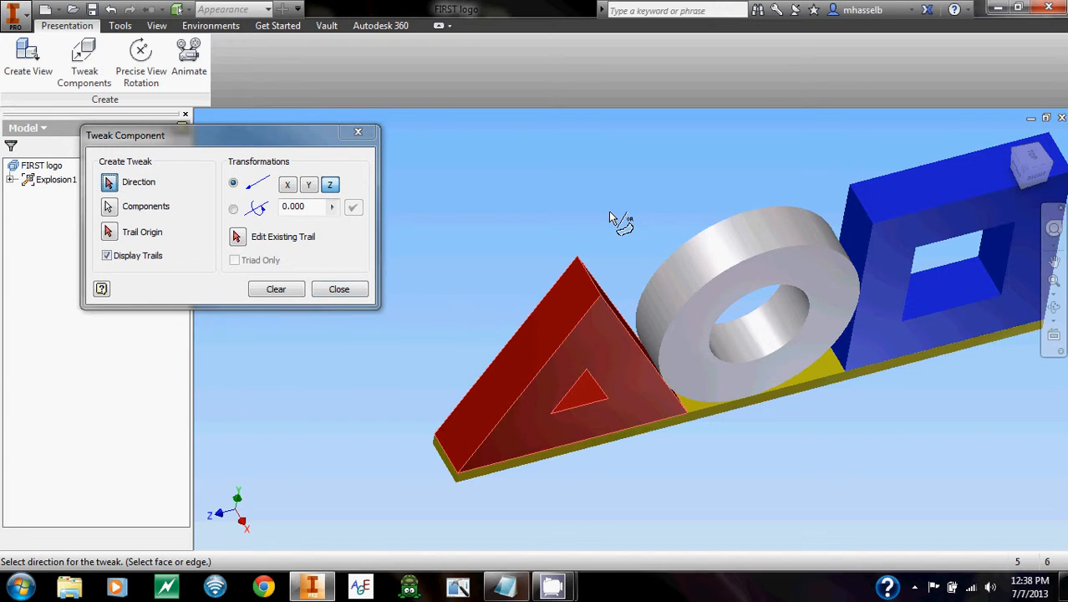
middle_click_drag(669, 254, 612, 232)
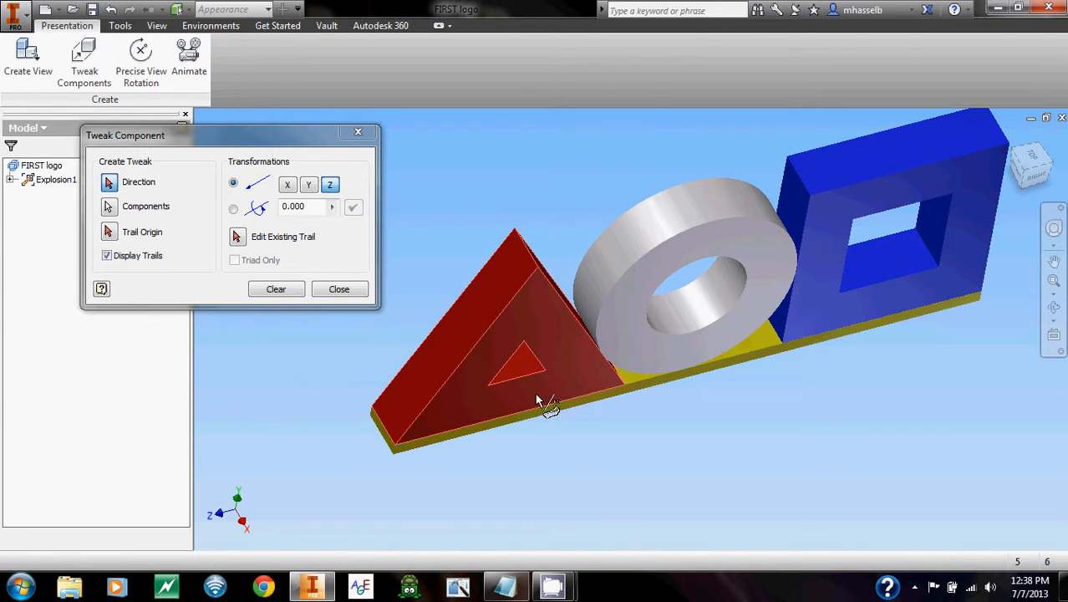
left_click(546, 338)
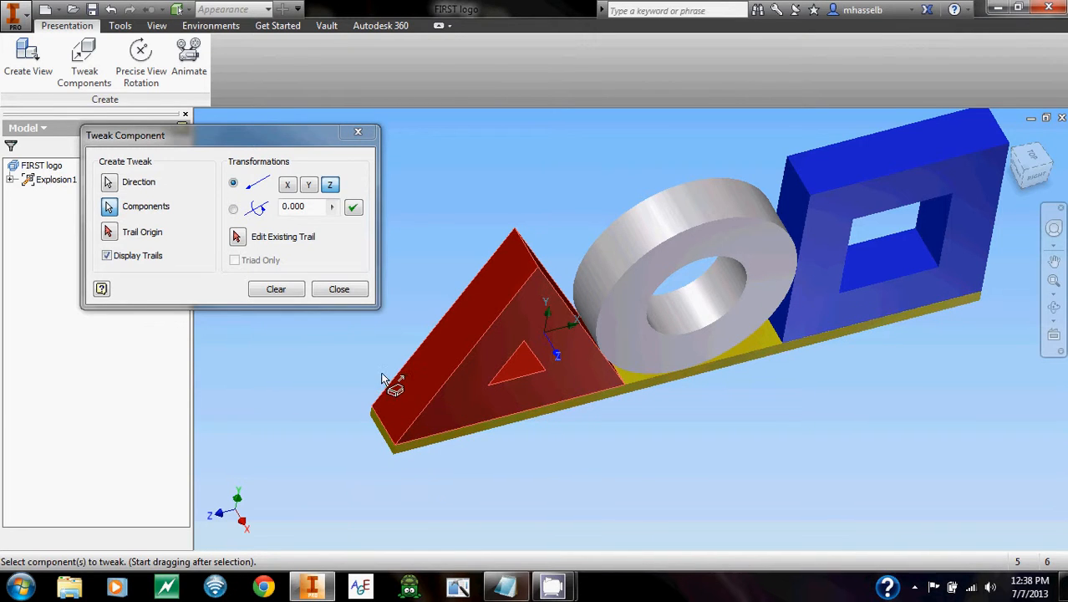
left_click(308, 186)
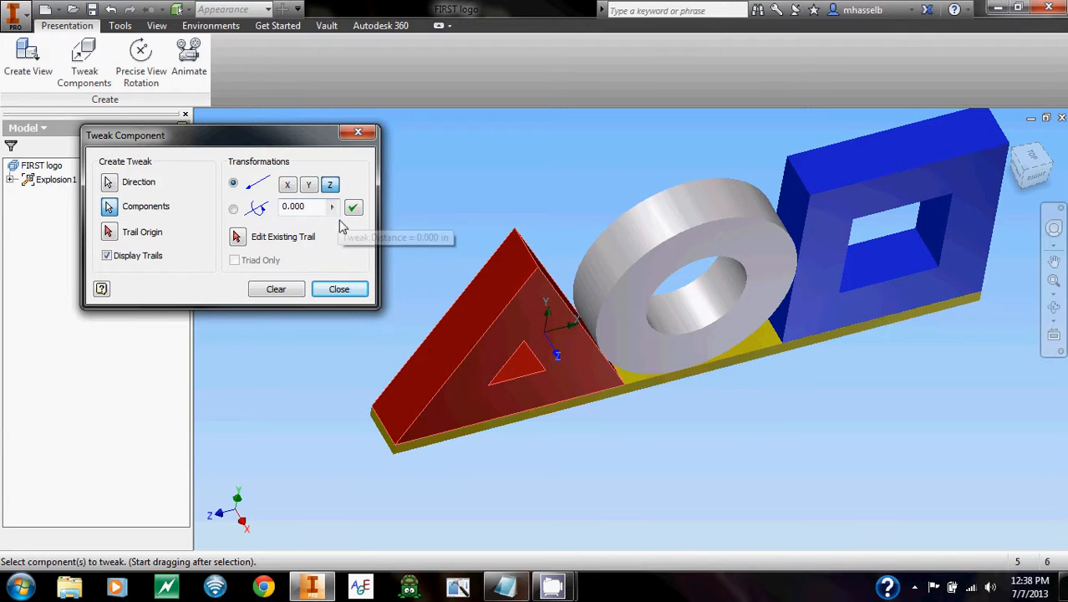
left_click_drag(321, 210, 222, 198)
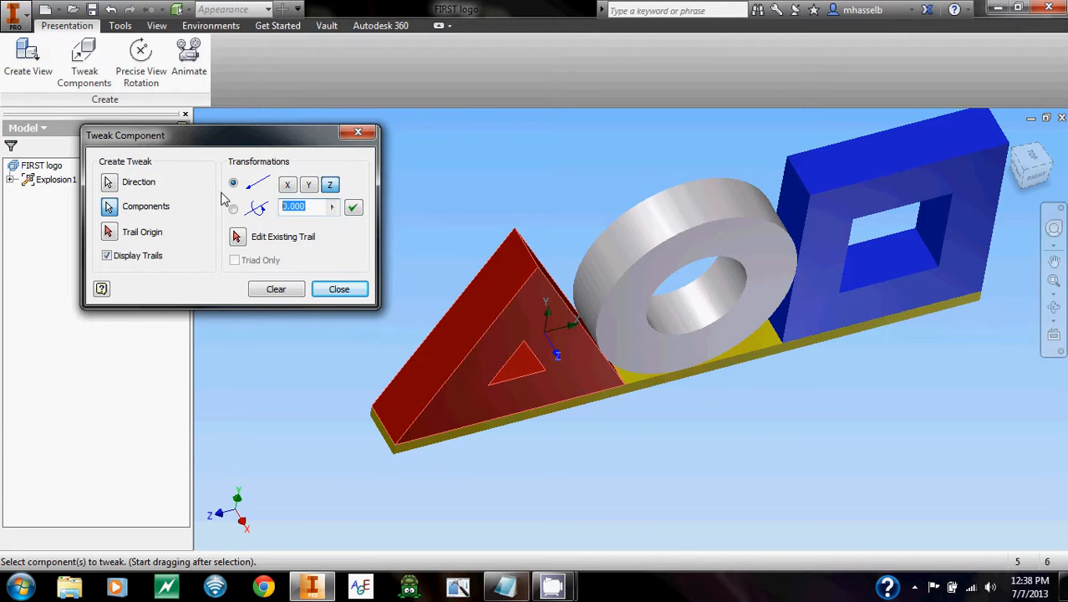
type("-2")
left_click(354, 207)
middle_click_drag(679, 230, 791, 260)
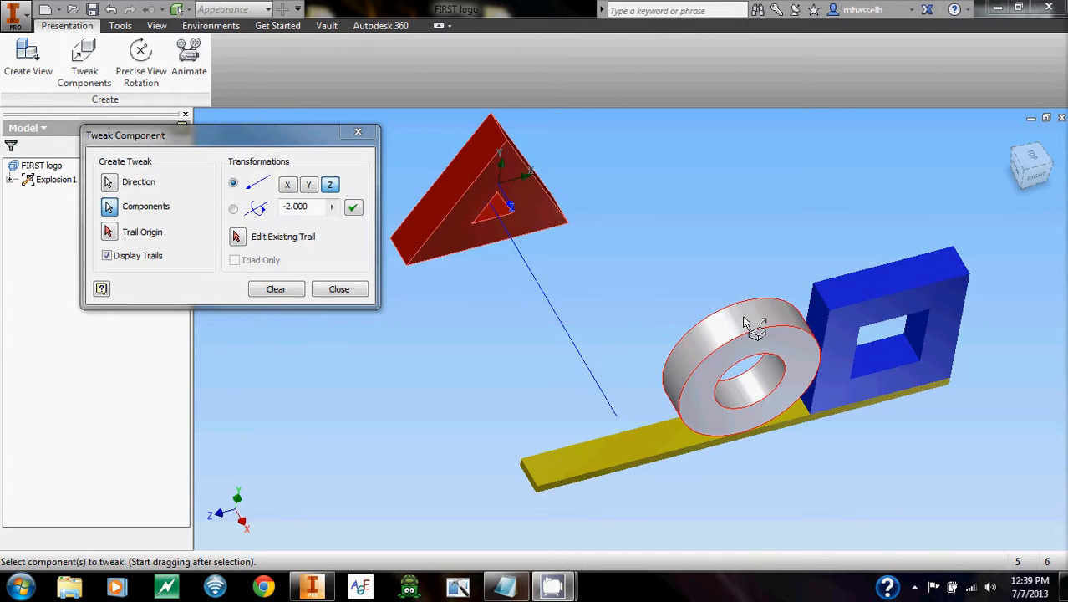
- Rotate the red triangle 90 degrees about the Y axis and finish the tweak
left_click(235, 210)
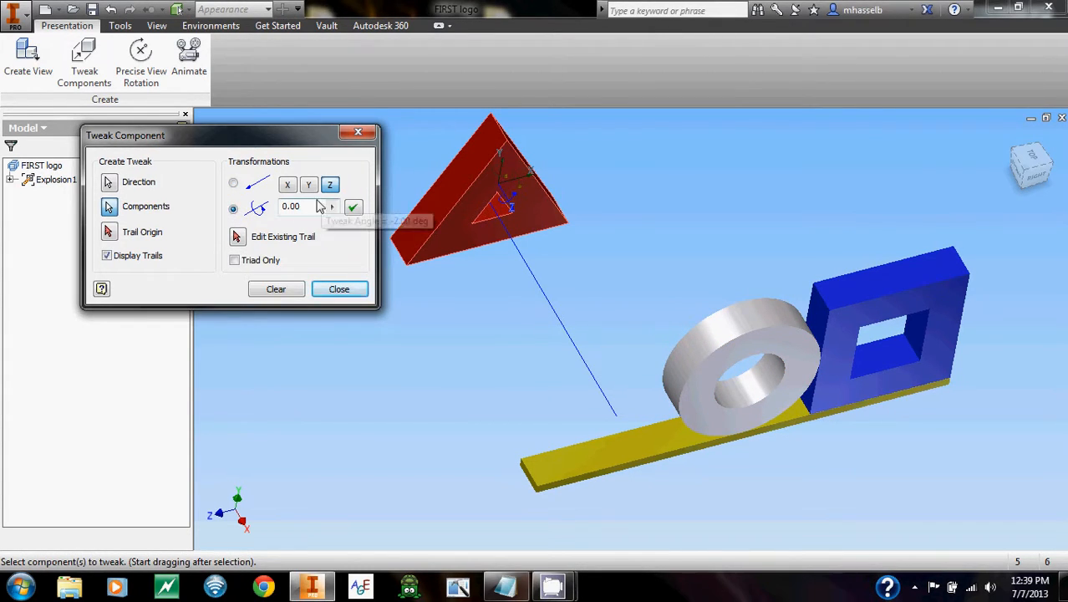
left_click_drag(314, 205, 243, 207)
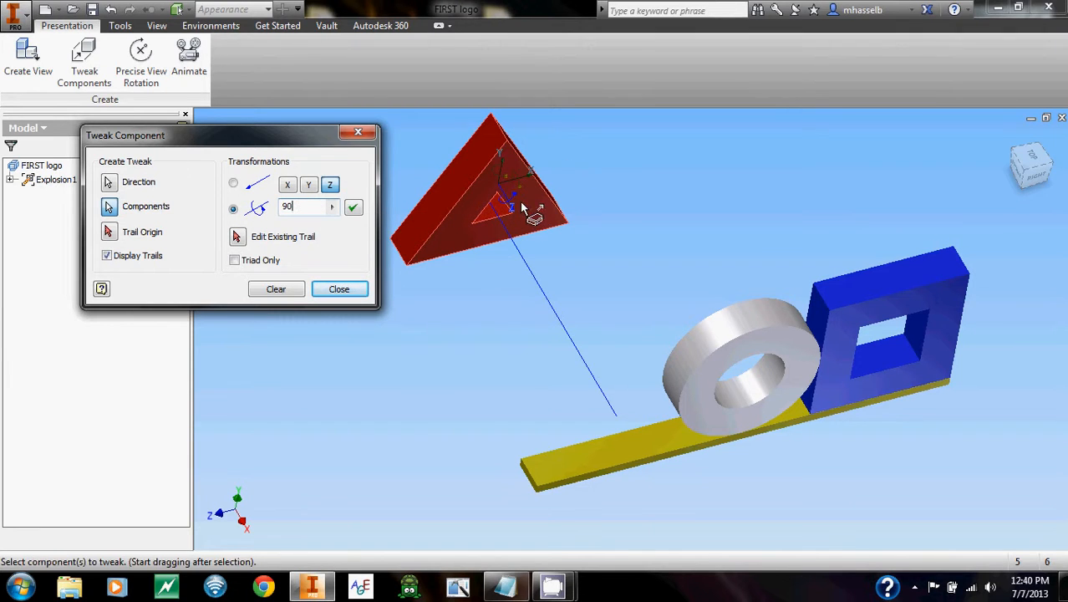
left_click(311, 188)
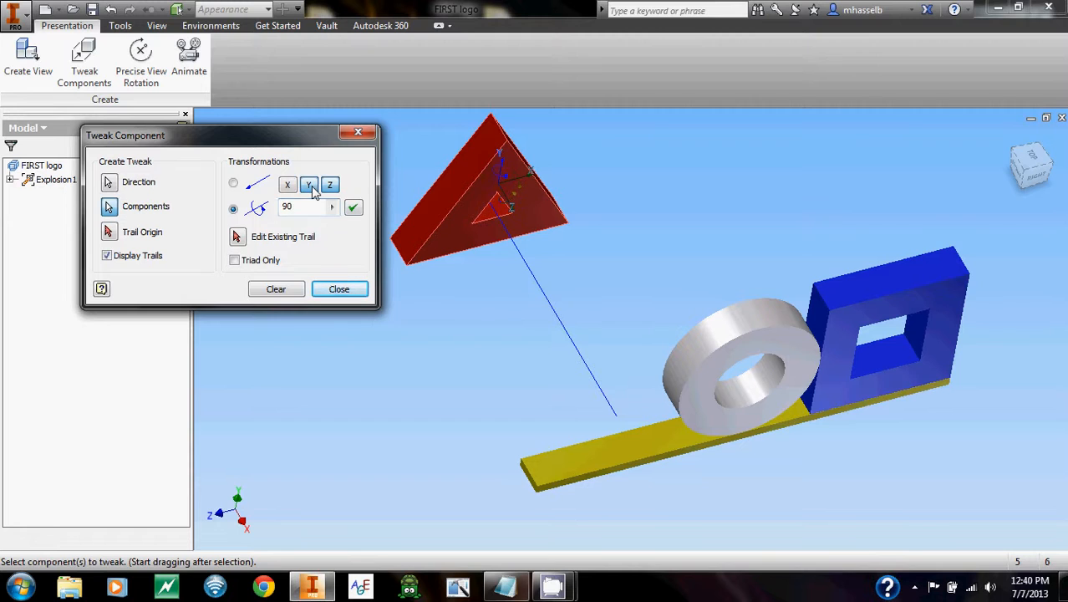
left_click(352, 208)
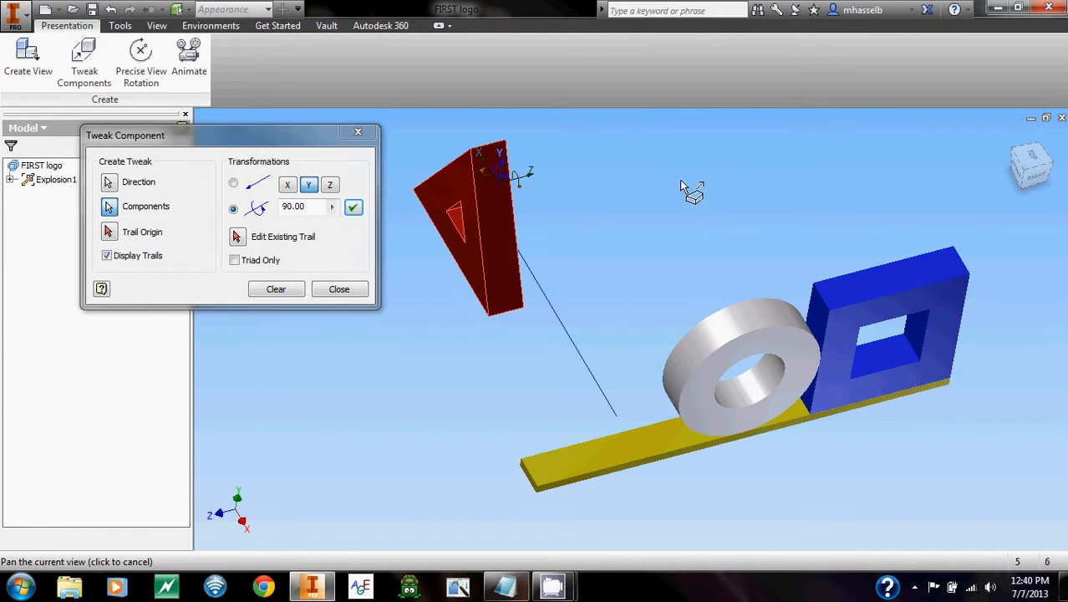
middle_click_drag(687, 188, 703, 189)
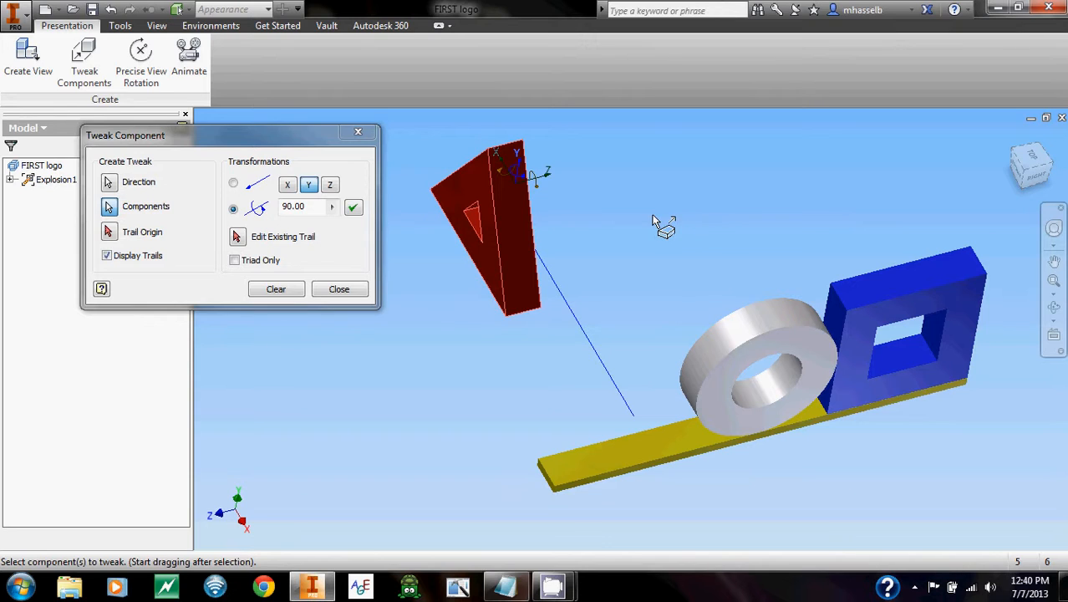
left_click(337, 290)
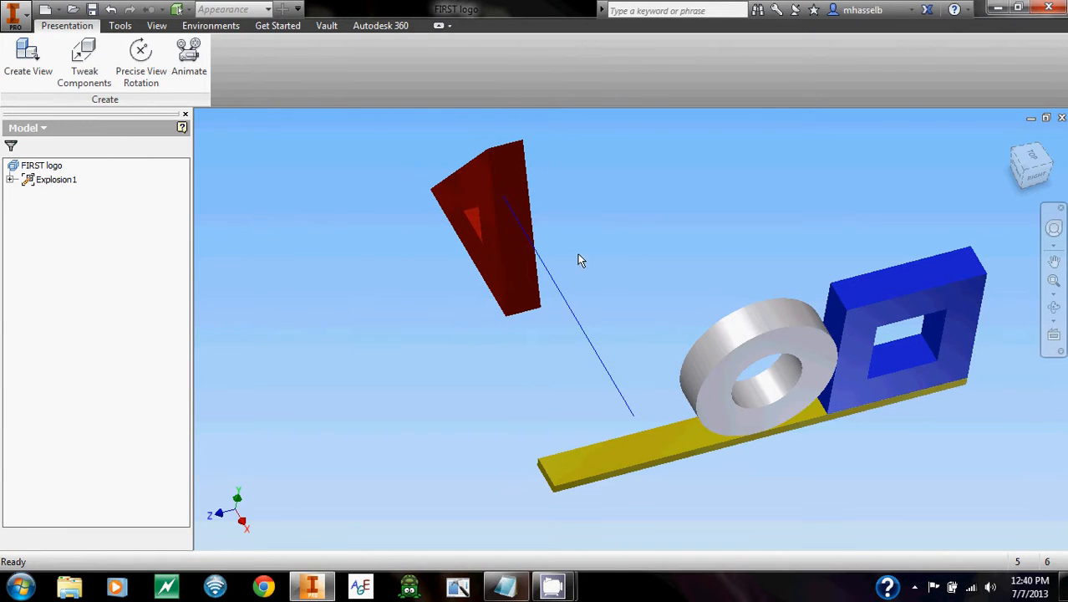
- Tweak the grey ring by -2 in along Z, with its front face as the direction reference
middle_click_drag(581, 260, 493, 284)
left_click(84, 62)
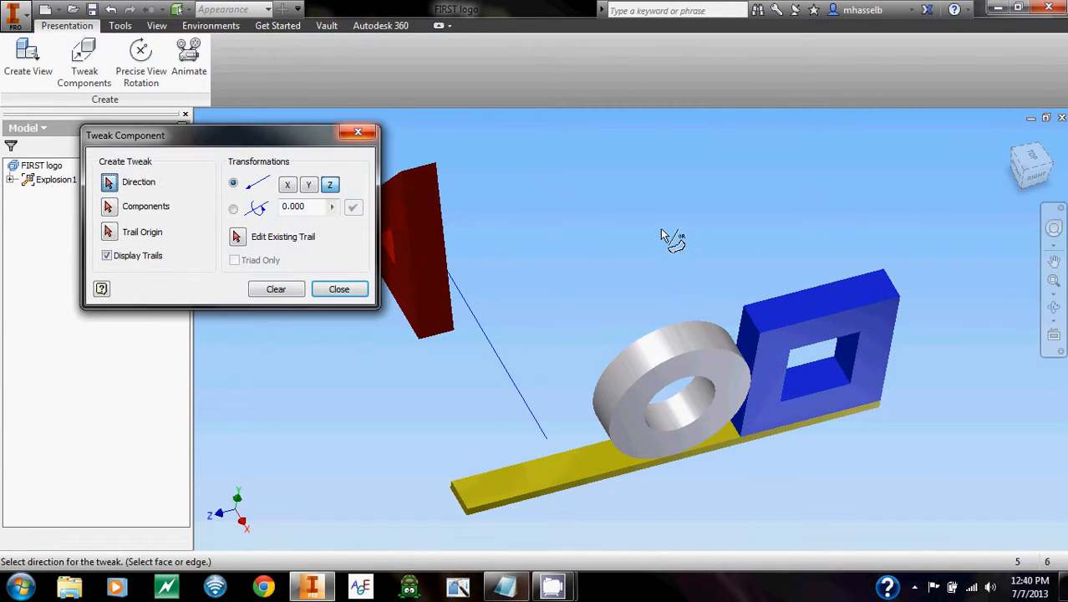
middle_click_drag(636, 253, 665, 226)
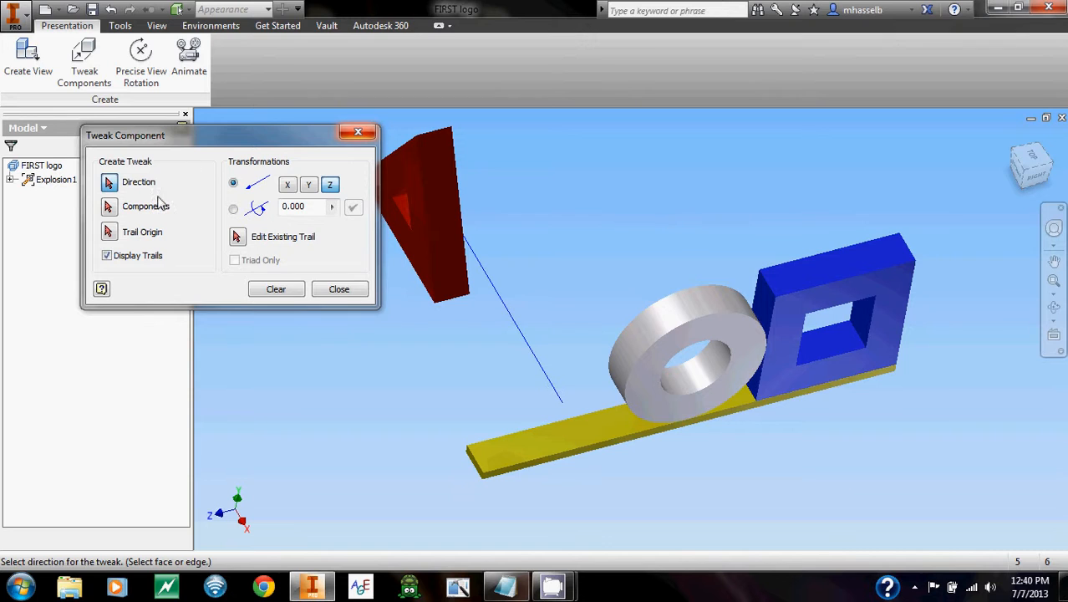
left_click(107, 207)
left_click(674, 341)
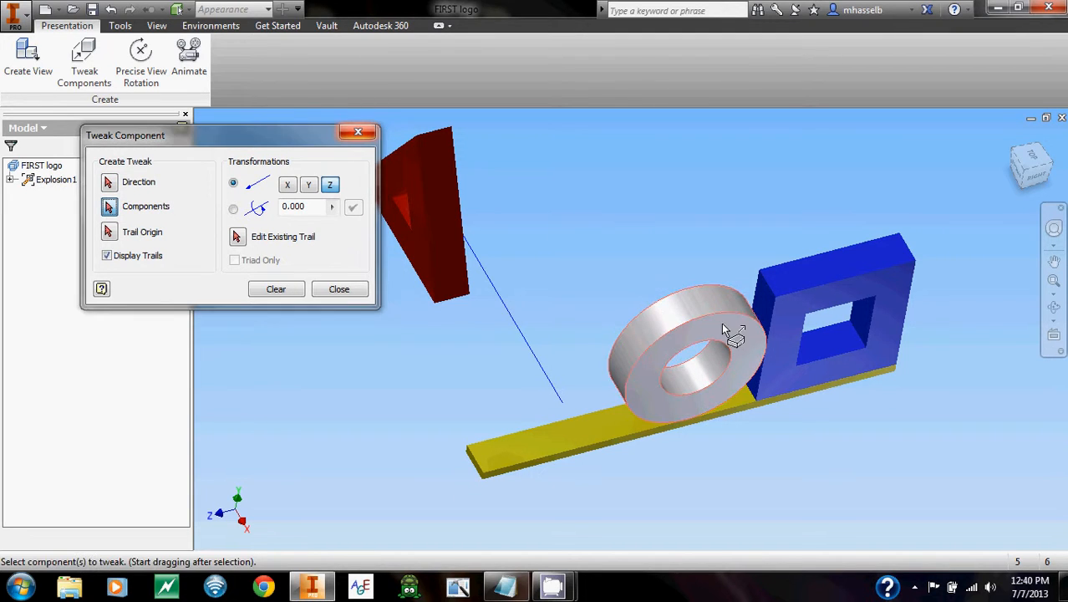
middle_click_drag(734, 327, 750, 287)
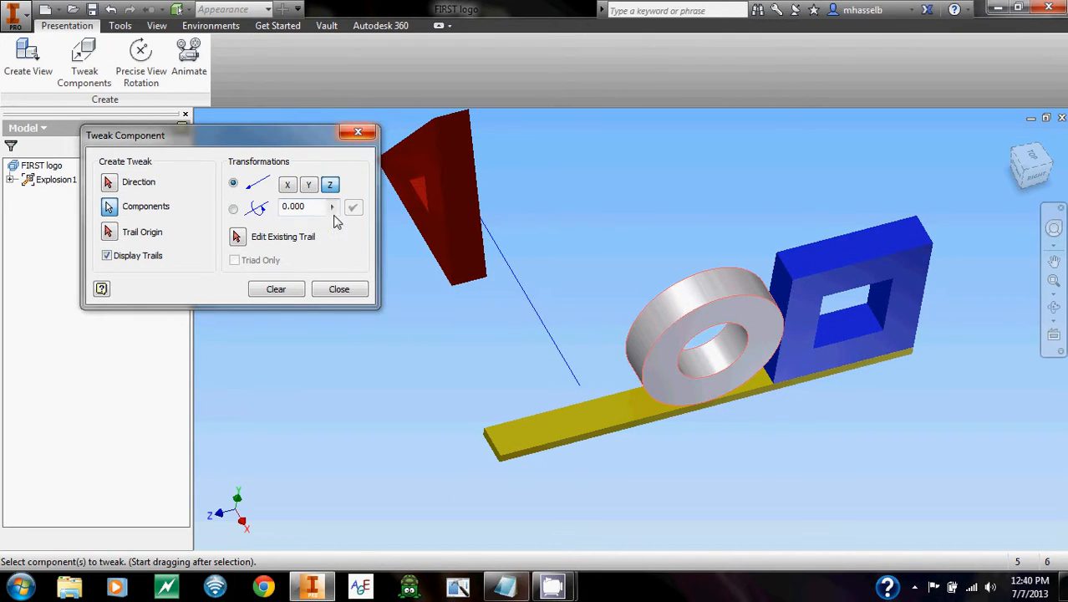
left_click(109, 181)
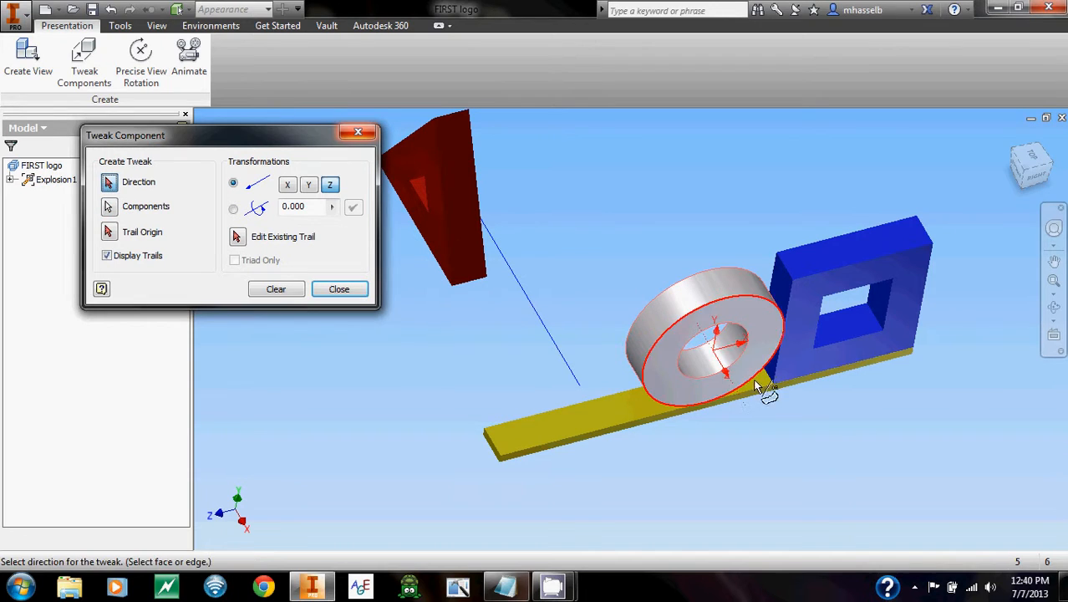
left_click(755, 324)
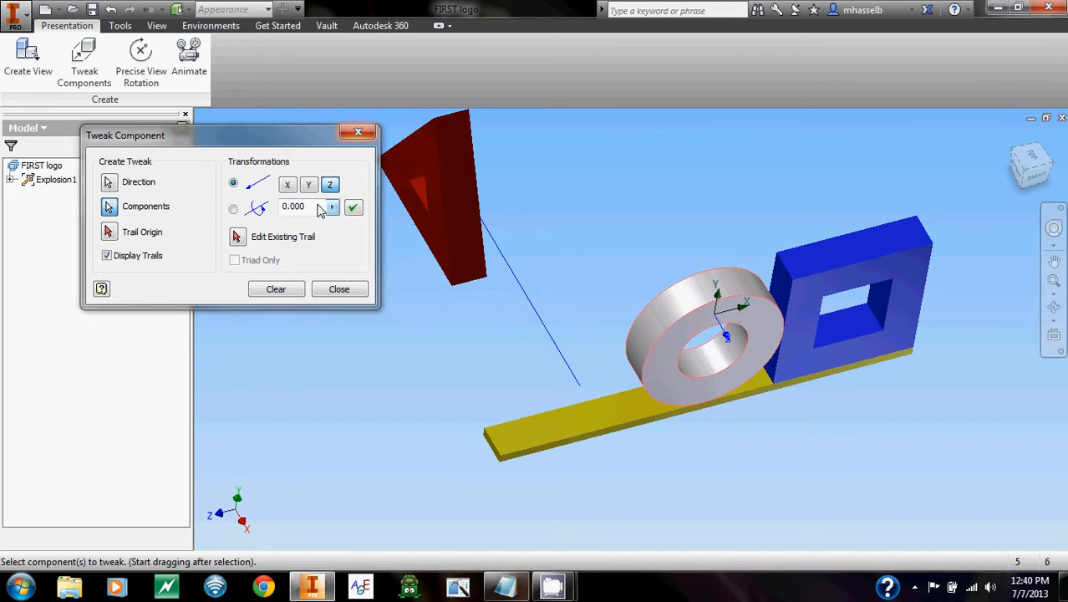
type("-2")
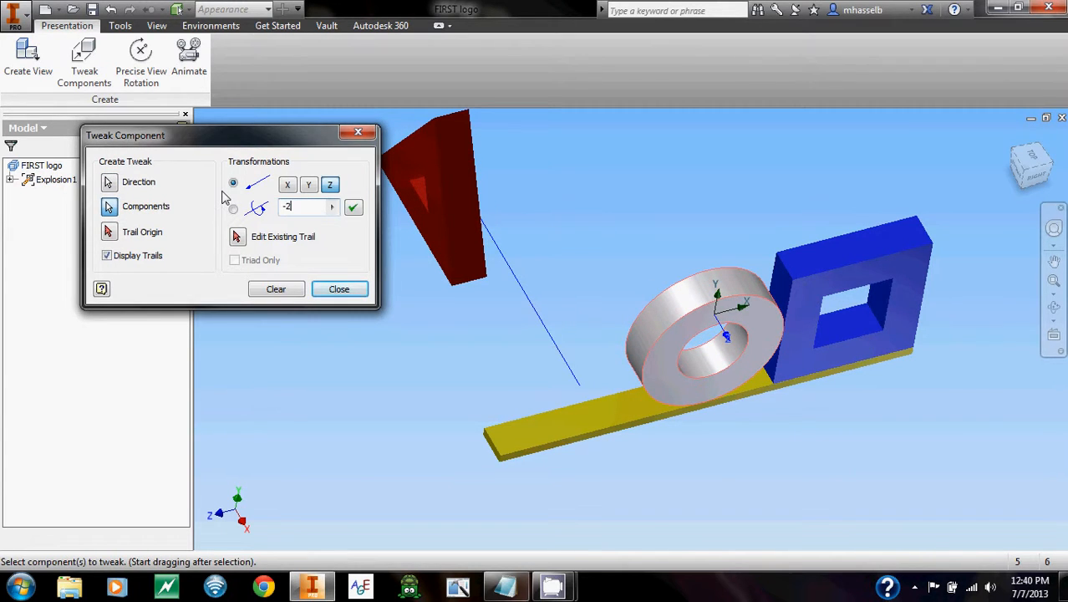
left_click(353, 209)
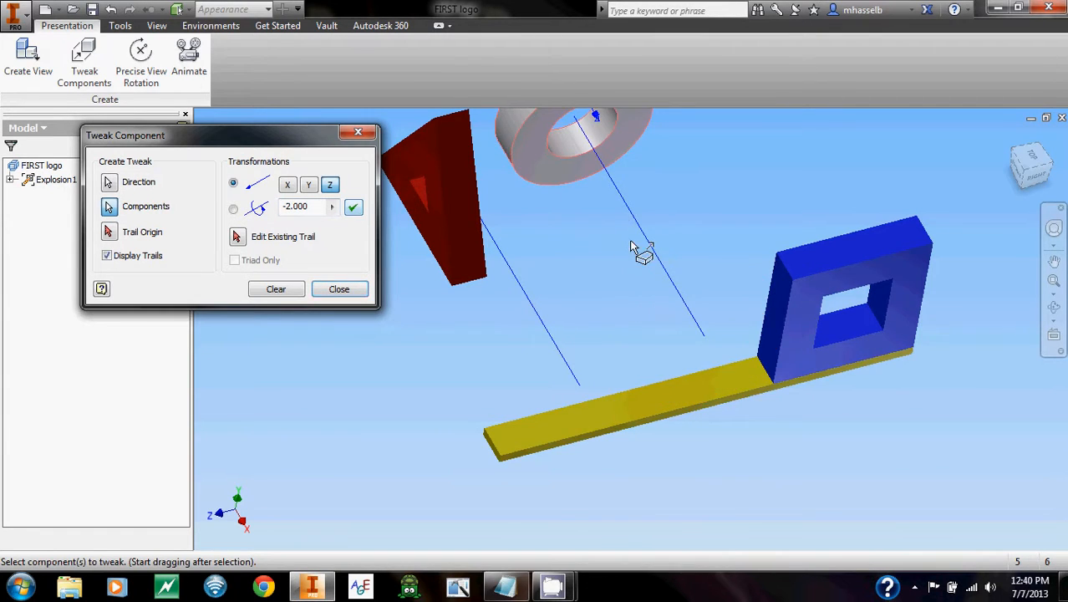
- Rotate the grey ring 90 degrees about the Y axis and finish its tweak
middle_click_drag(639, 246, 654, 346)
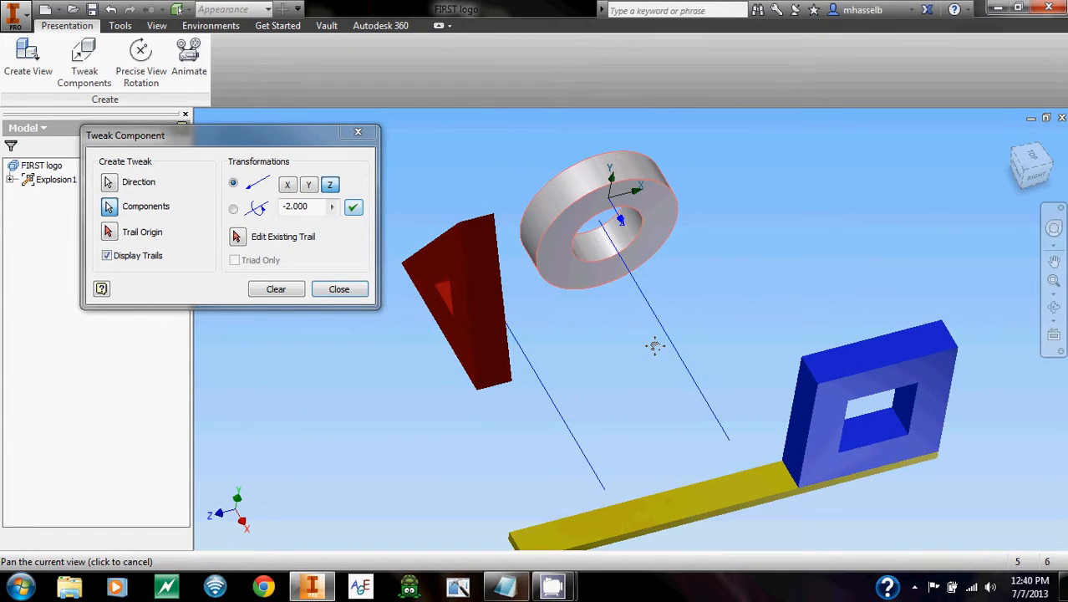
left_click(234, 209)
left_click(309, 185)
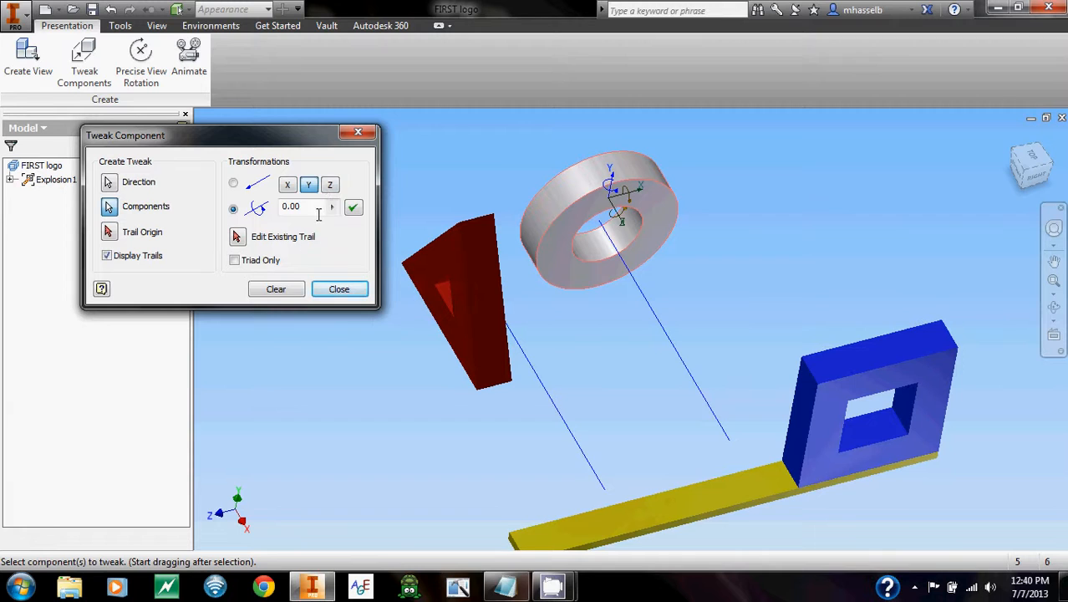
left_click_drag(319, 214, 244, 199)
type("90")
key("Return")
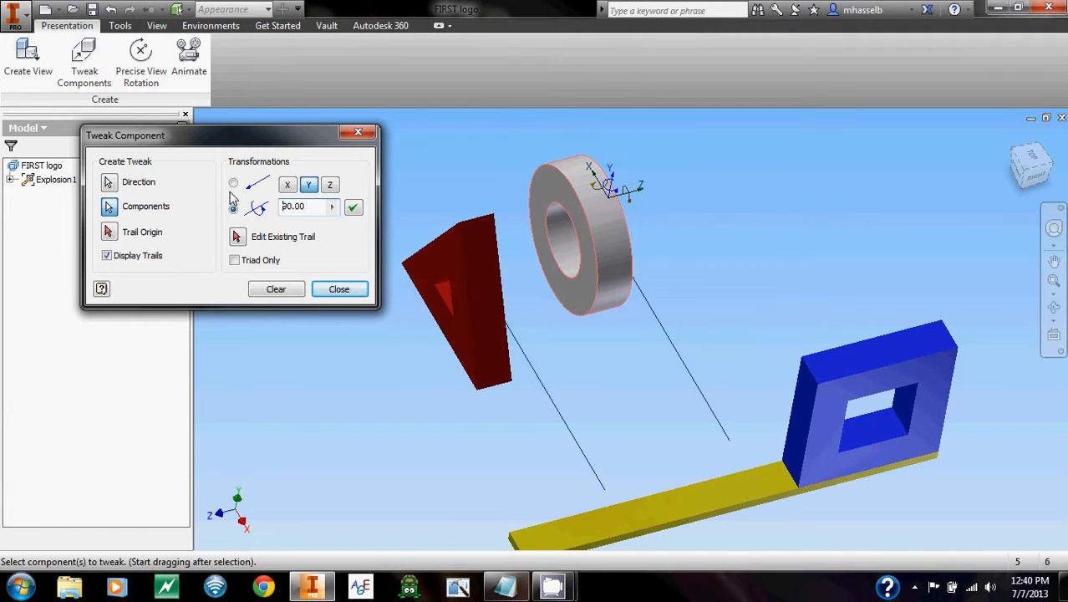
left_click(335, 289)
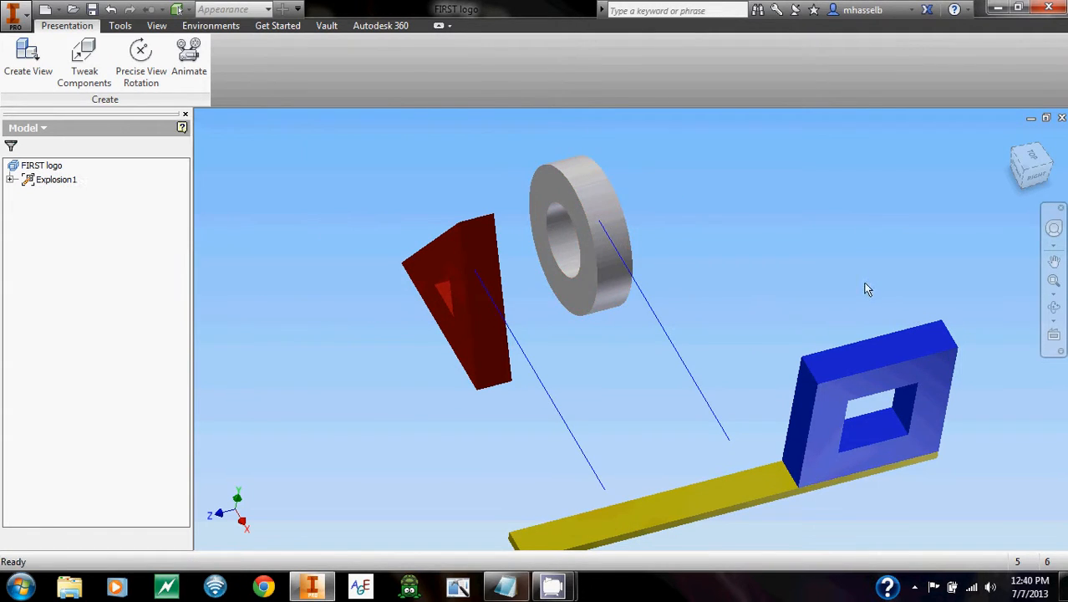
- Tweak the blue square by -2 in along Z, using its front face as the direction reference
middle_click_drag(865, 289, 662, 229)
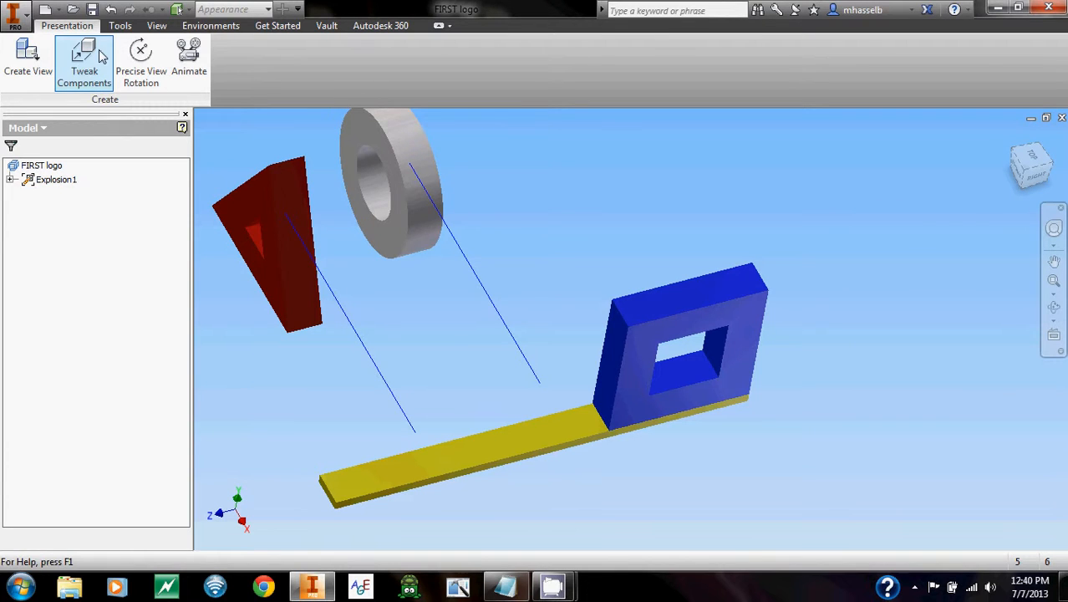
left_click(82, 79)
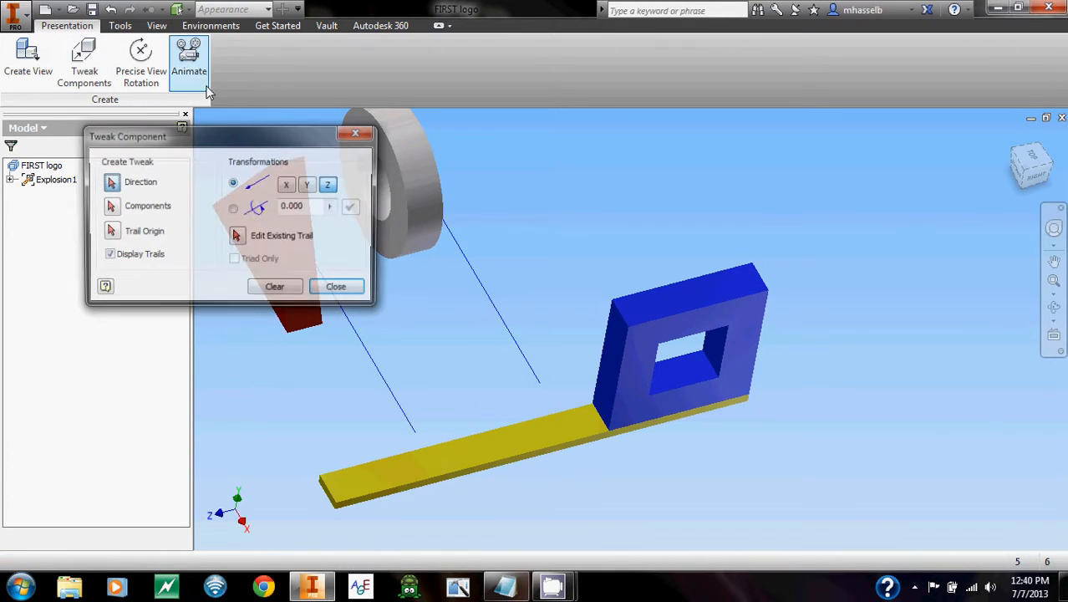
left_click(110, 207)
left_click(632, 354)
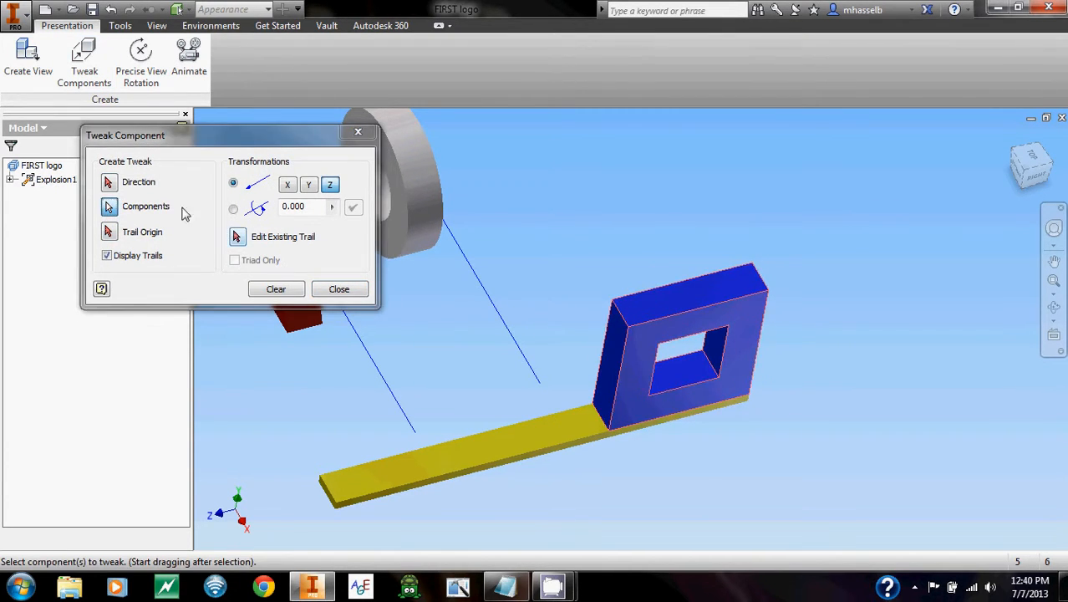
left_click(109, 184)
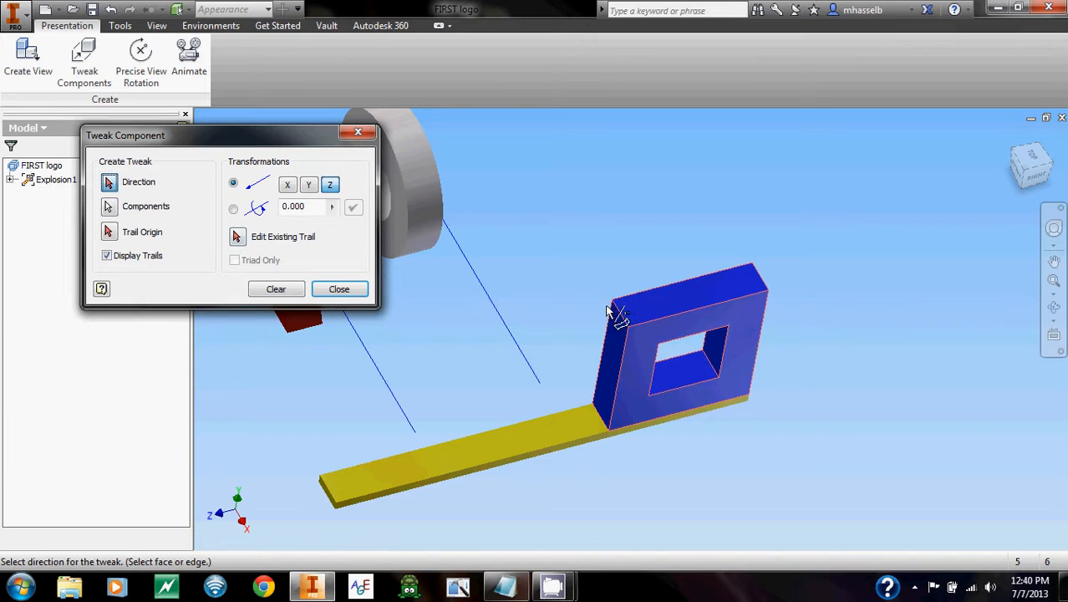
left_click(698, 330)
left_click(332, 206)
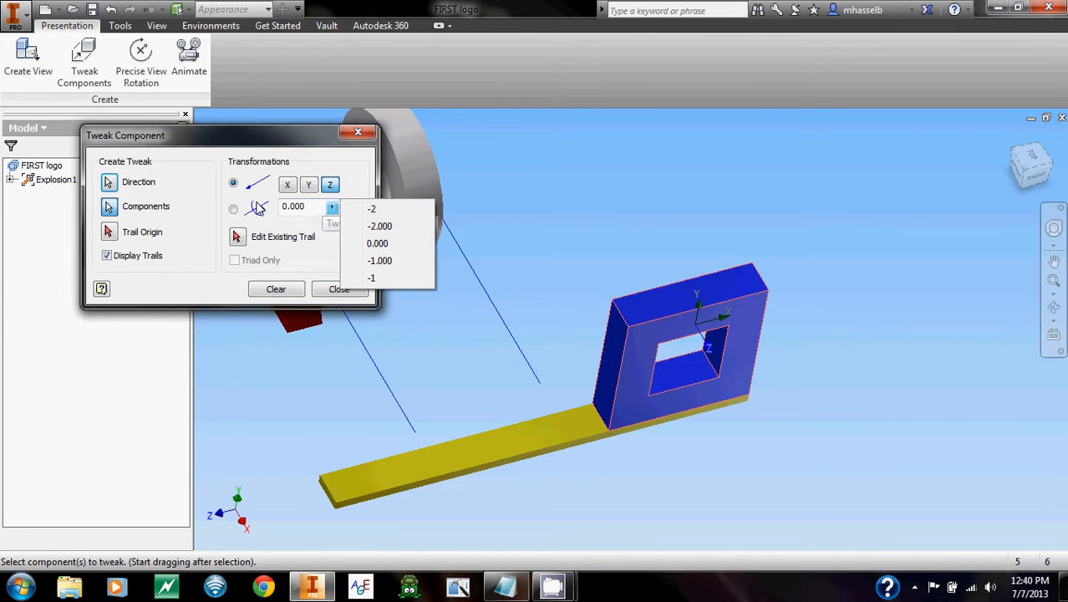
left_click(383, 210)
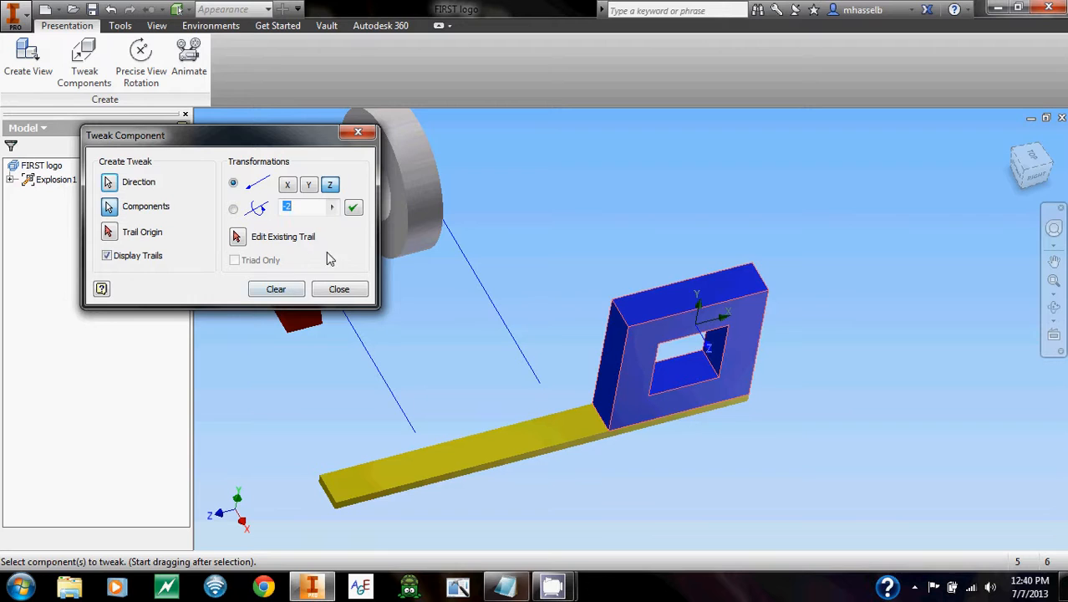
left_click(354, 208)
scroll(539, 281, "down", 2)
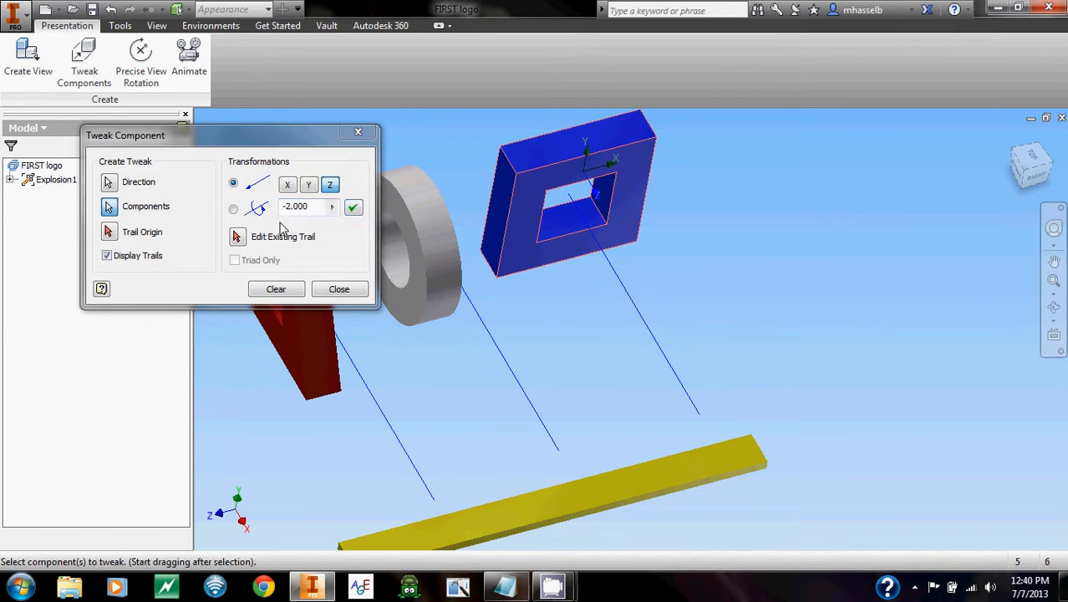
- Rotate the blue square 90 degrees about the Y axis and finish its tweak
left_click(229, 209)
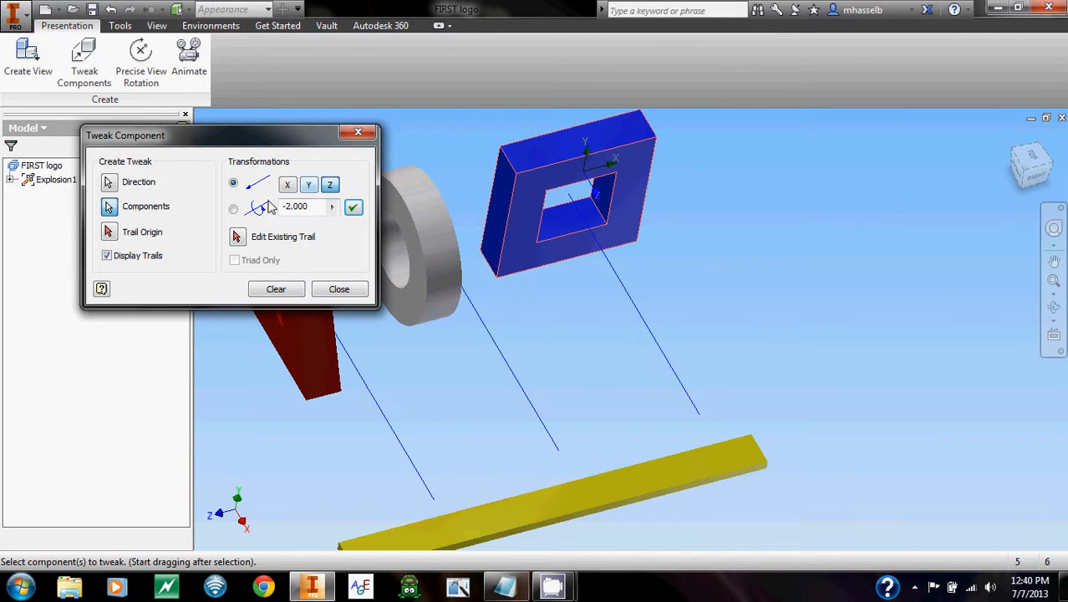
left_click(233, 209)
left_click(308, 184)
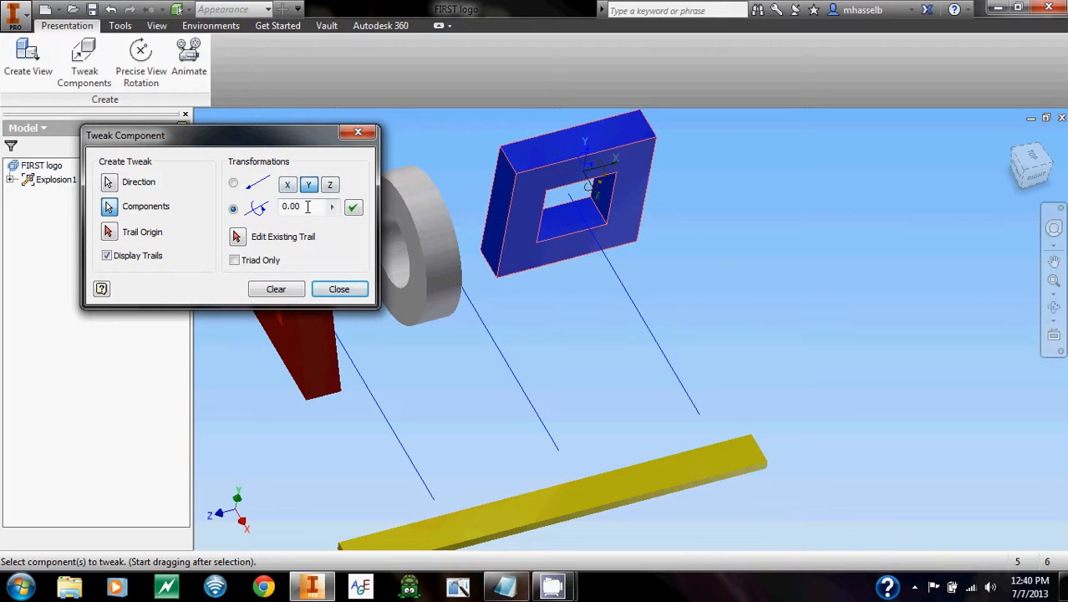
left_click_drag(305, 209, 269, 203)
type("90")
key("Return")
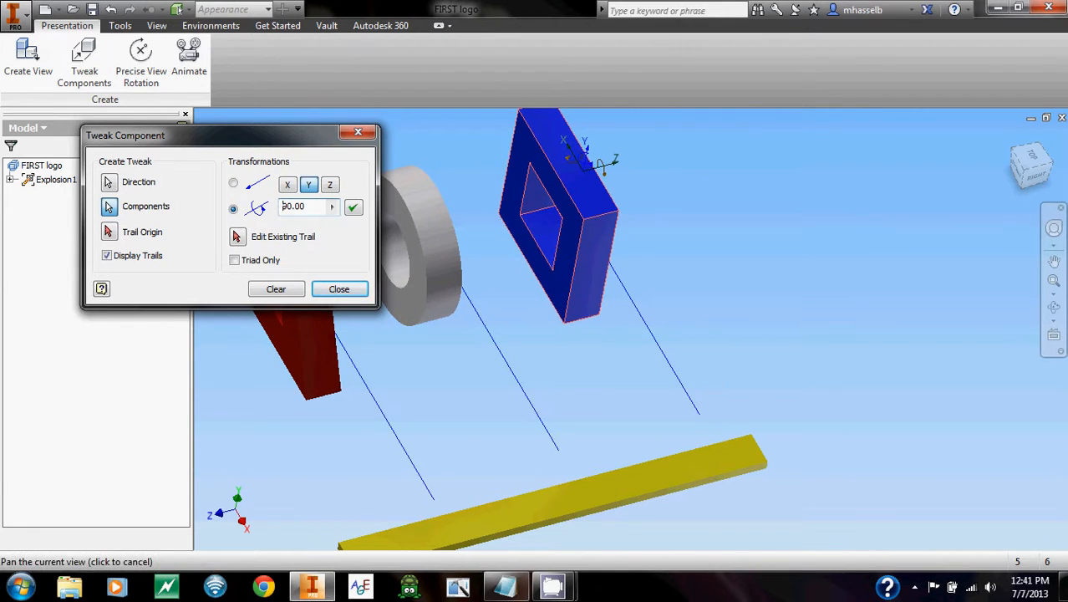
left_click(1046, 118)
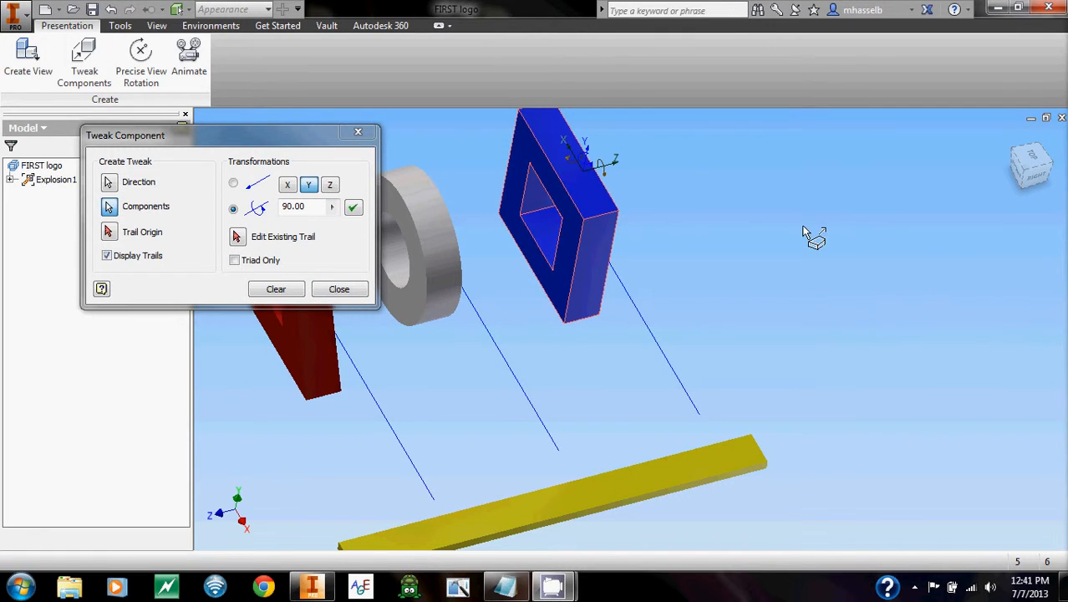
middle_click_drag(788, 216, 860, 229)
scroll(860, 229, "up", 2)
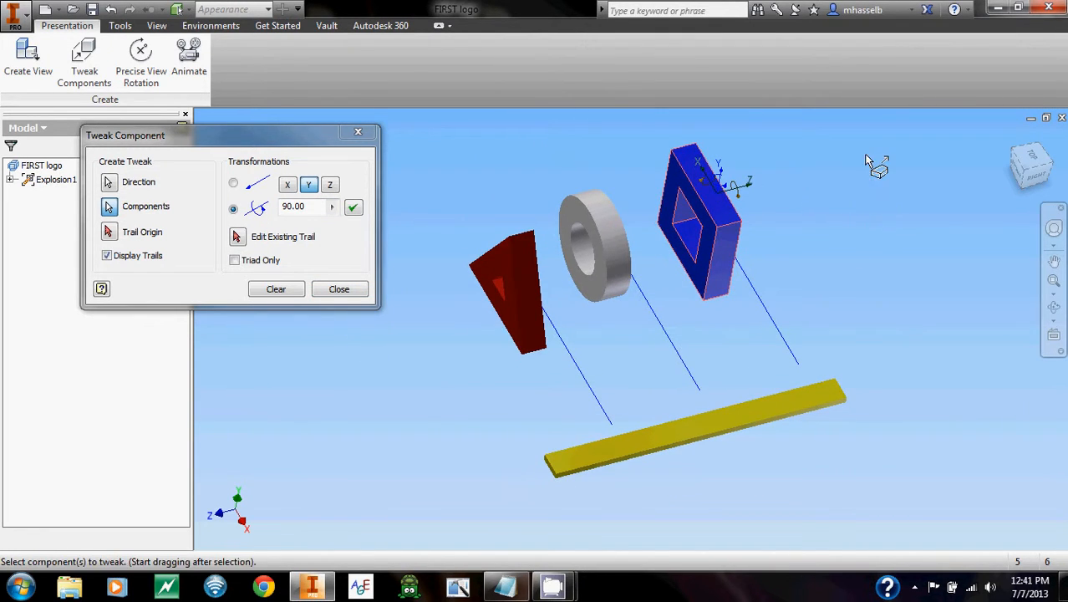
left_click(338, 289)
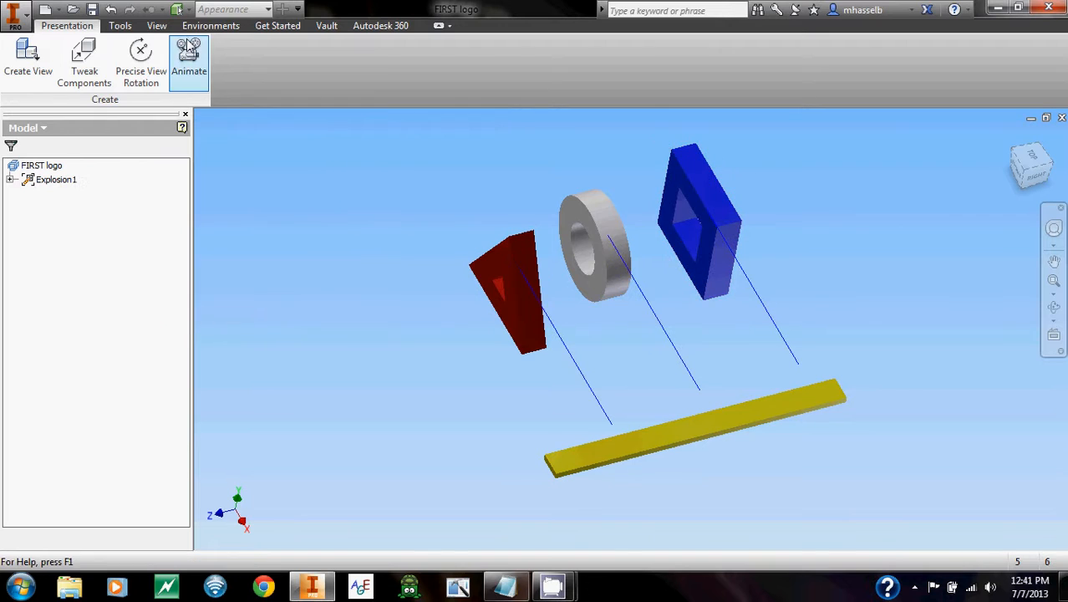
- Open the animation settings for the exploded view and apply an interval of 15
left_click(1051, 173)
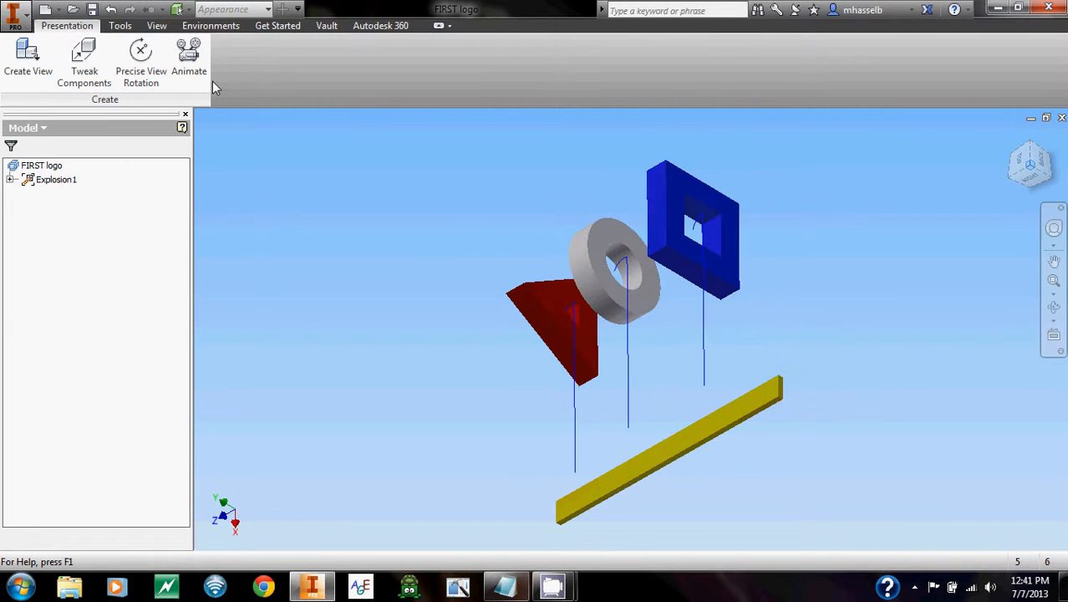
left_click(189, 59)
left_click(1013, 154)
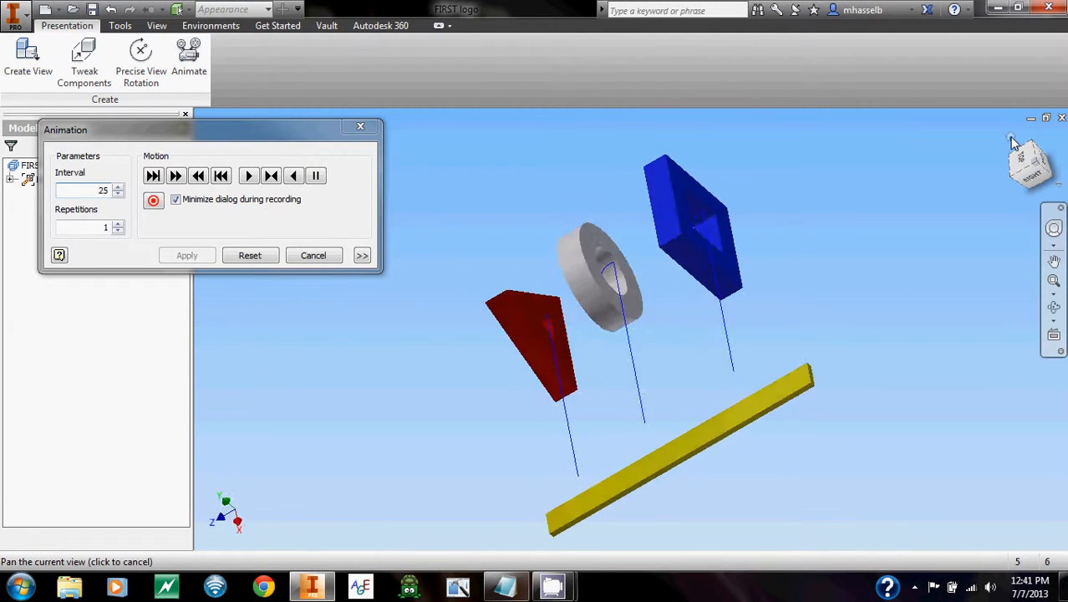
left_click_drag(675, 304, 683, 242)
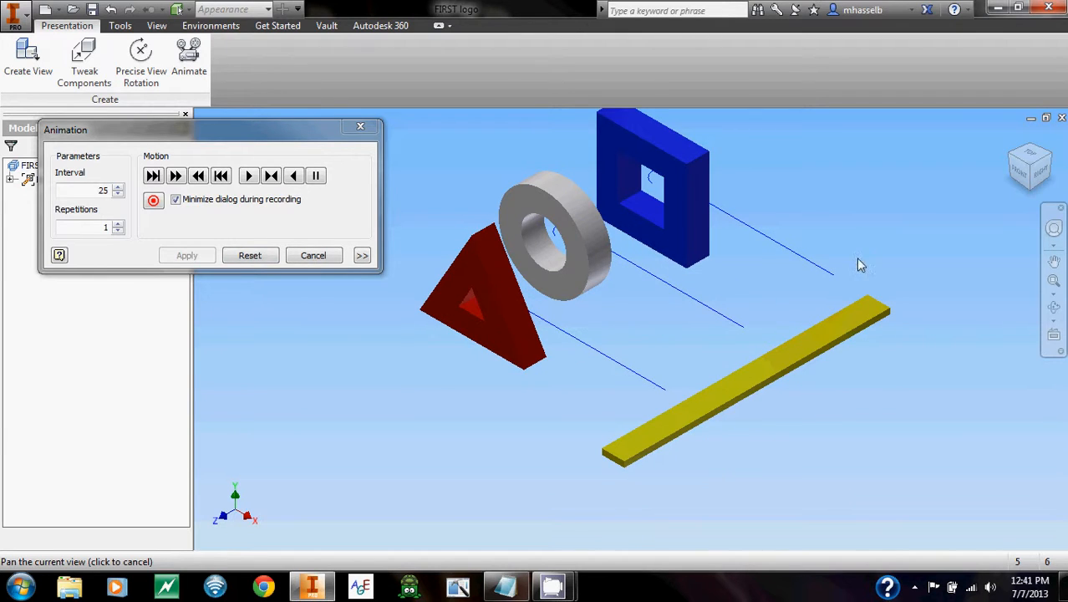
left_click_drag(865, 270, 814, 248)
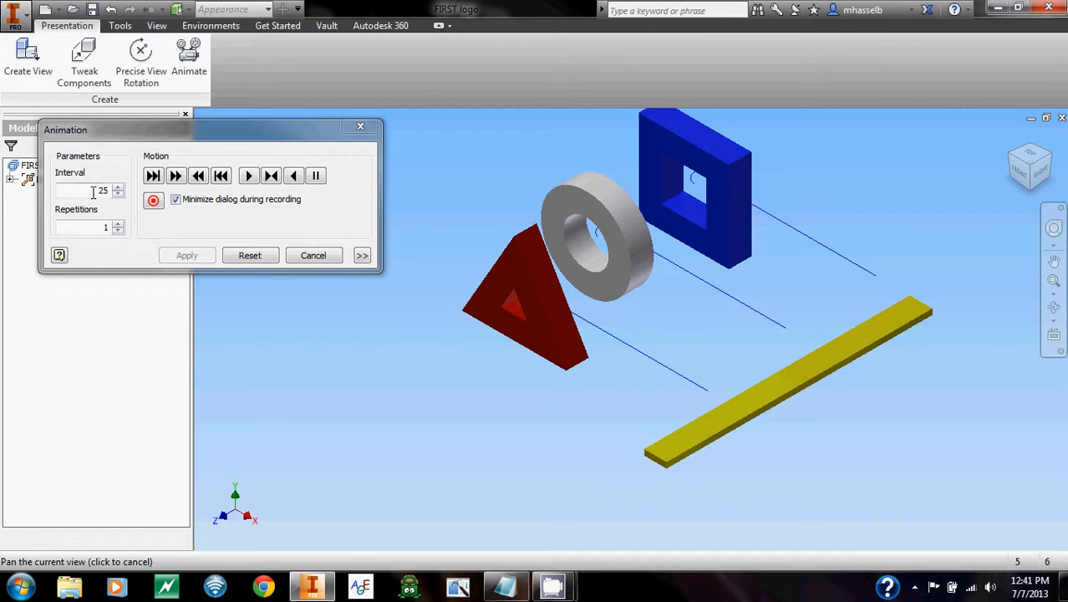
left_click_drag(94, 192, 121, 193)
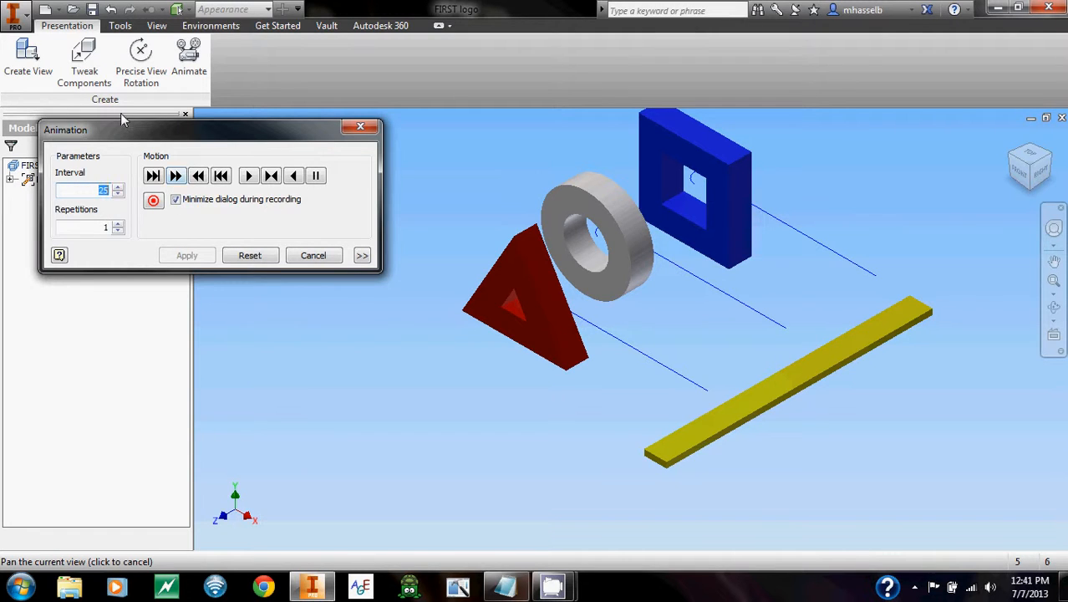
type("15")
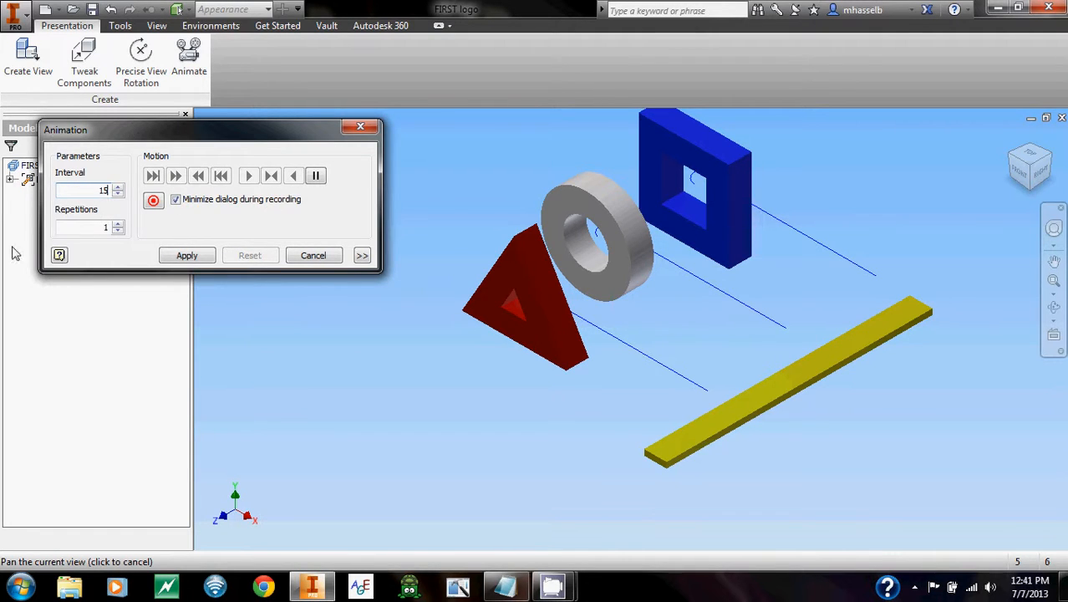
left_click(200, 259)
left_click(558, 343)
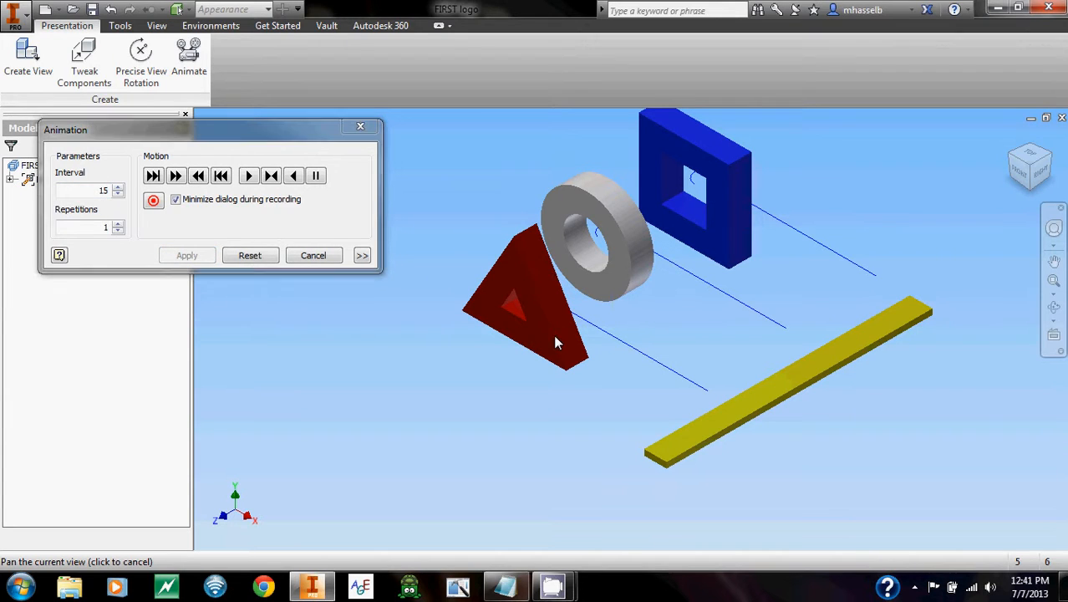
- Play the assembly animation forward once and reset it to the exploded state
left_click(249, 176)
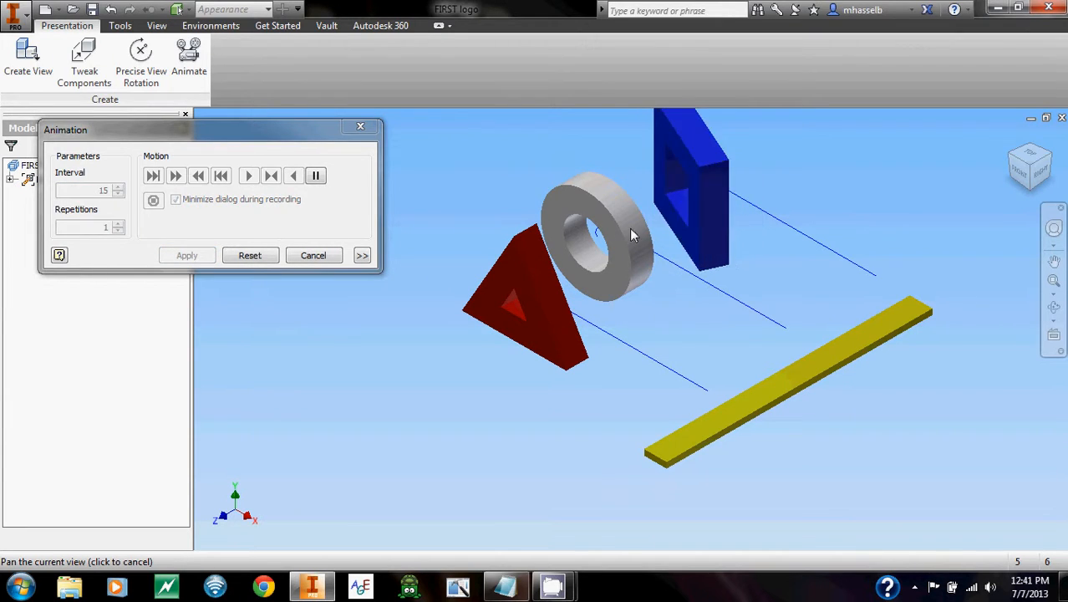
left_click_drag(748, 239, 714, 299)
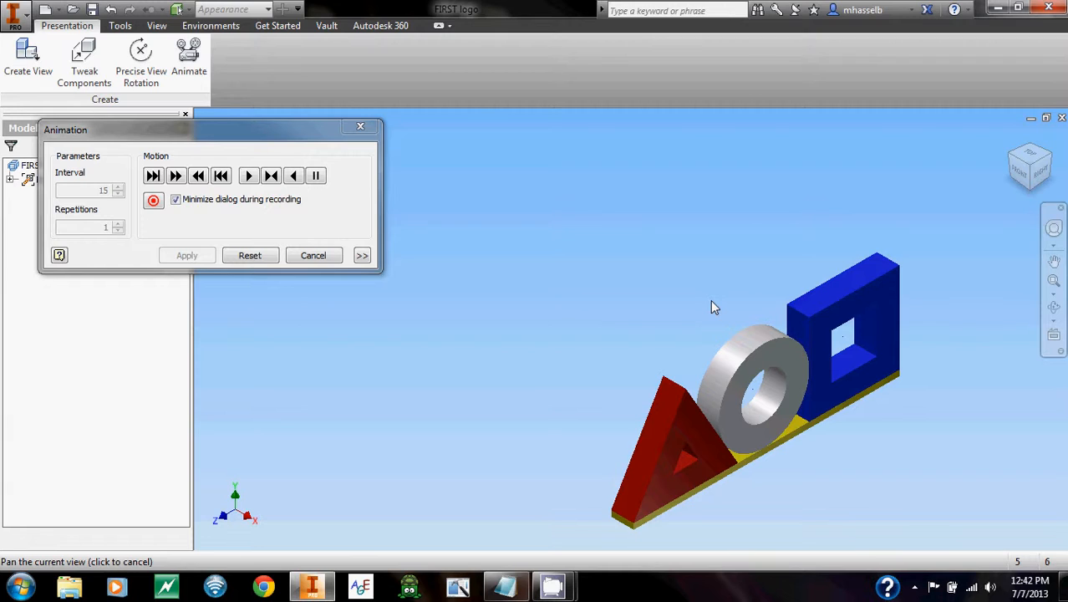
left_click(251, 255)
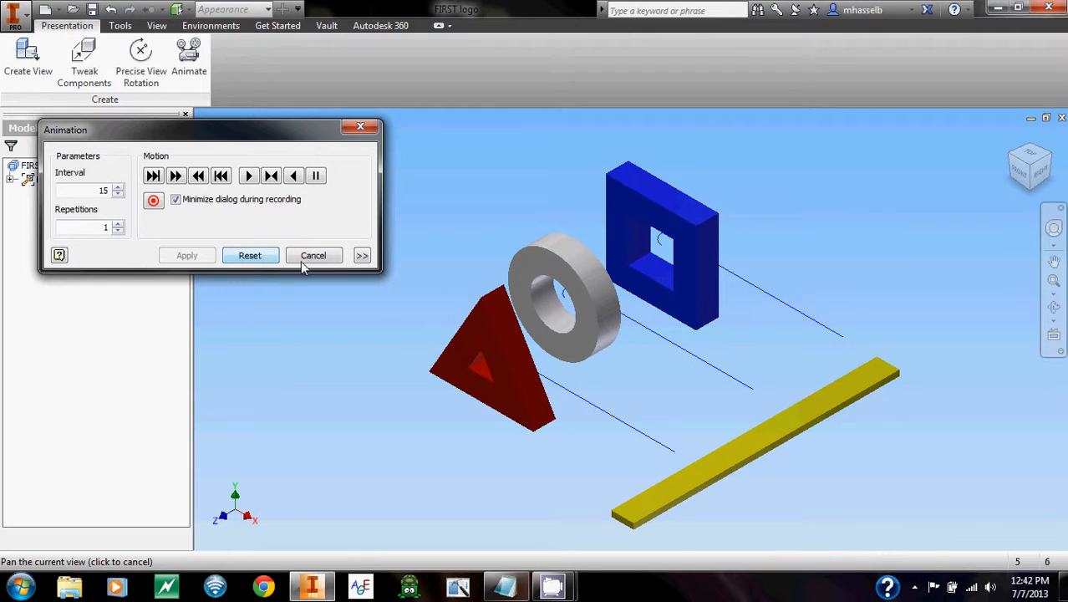
- Move the circle's 90-degree tweak to second and the triangle's to third in the animation sequence, apply the order and play the animation
left_click(362, 255)
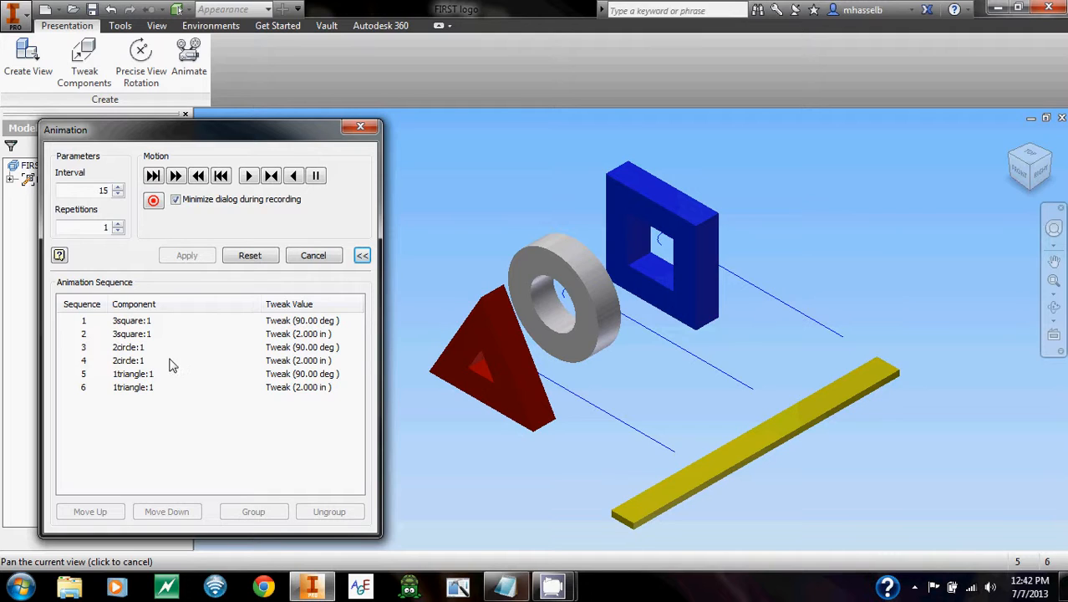
left_click(133, 347)
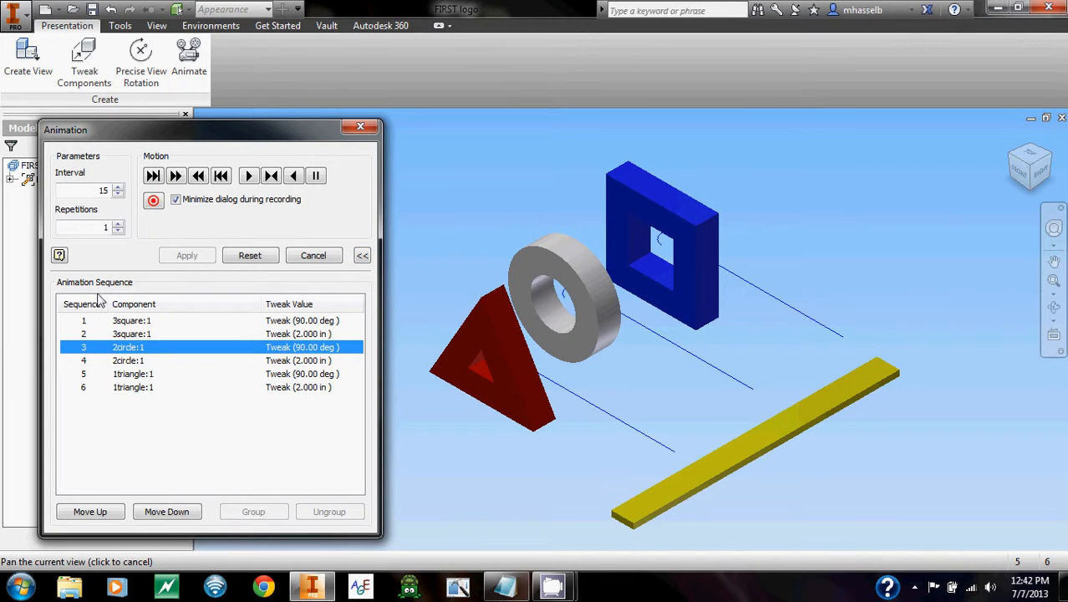
left_click(107, 511)
left_click(149, 374)
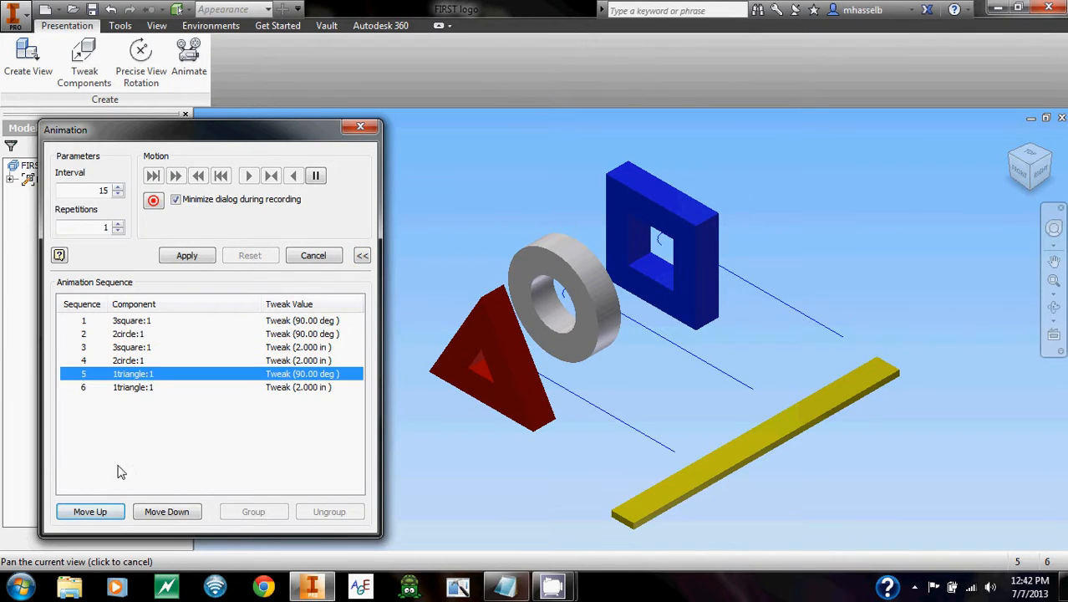
left_click(101, 512)
left_click(94, 509)
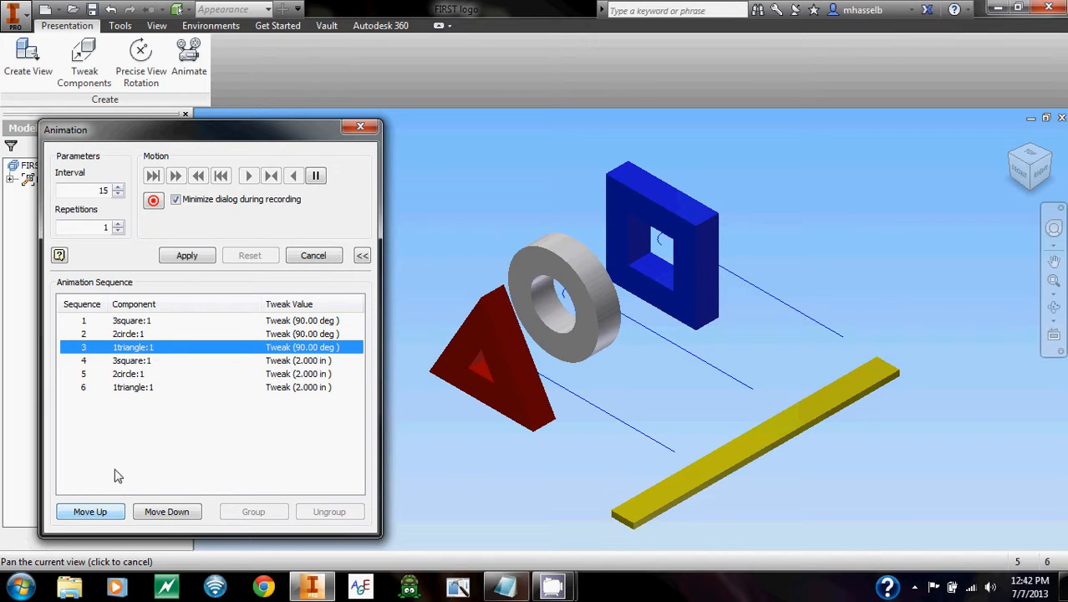
left_click(189, 259)
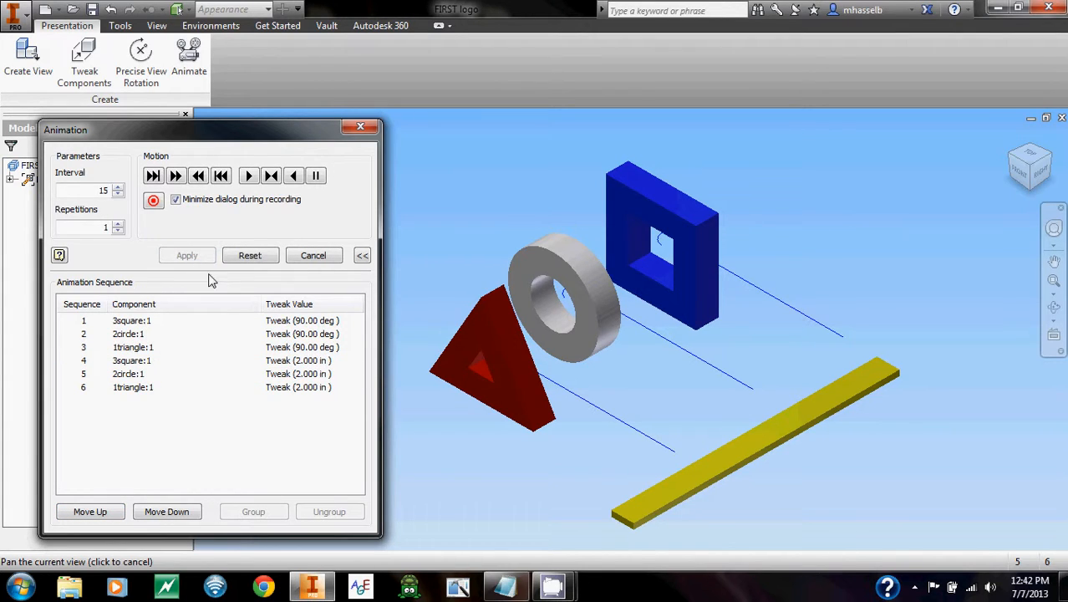
left_click(249, 180)
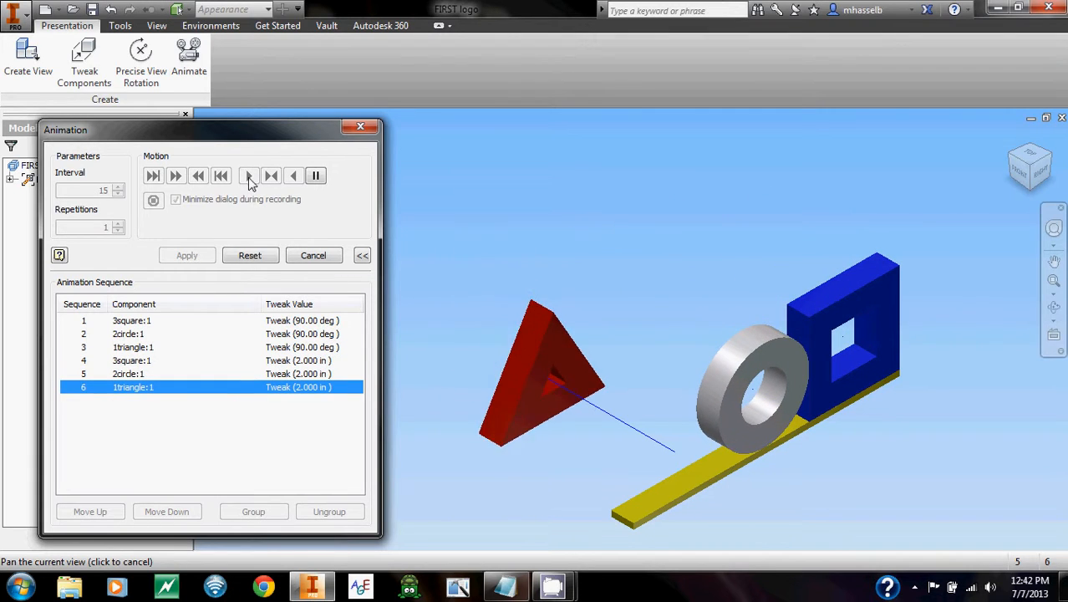
left_click(307, 256)
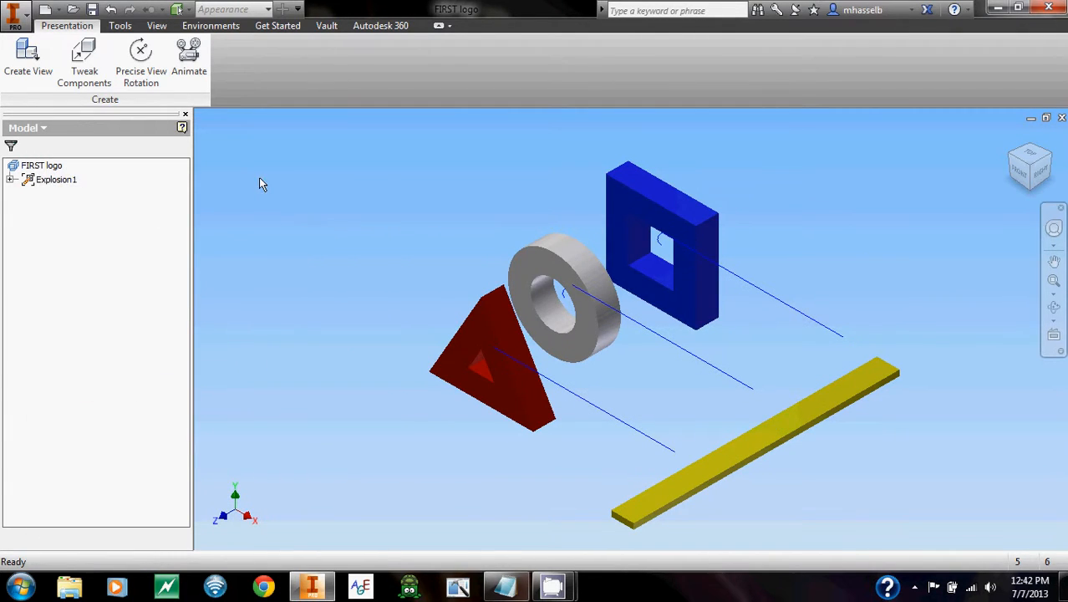
left_click(194, 70)
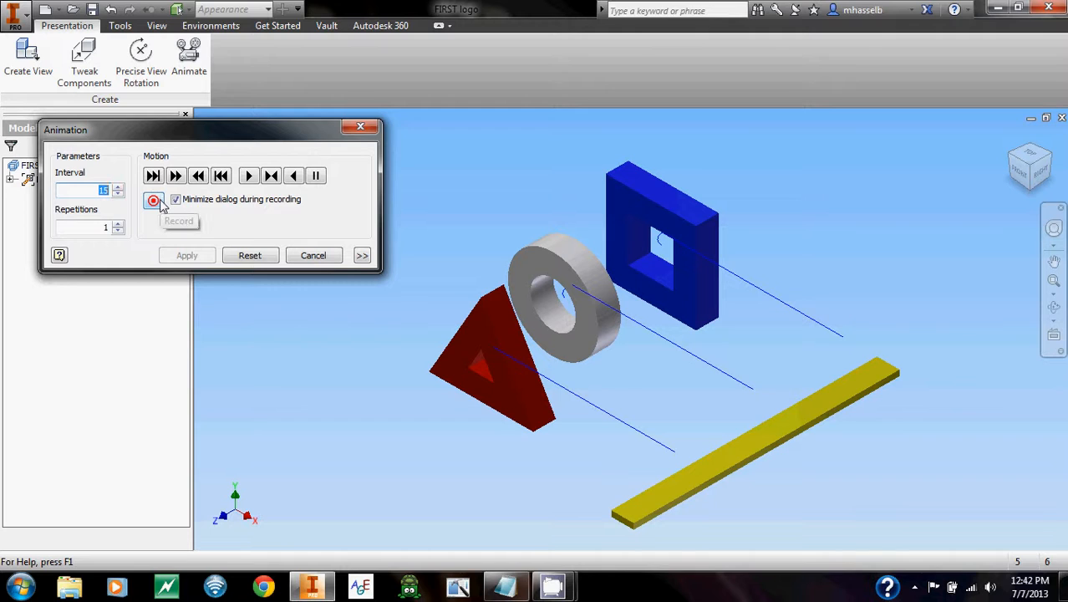
left_click(155, 197)
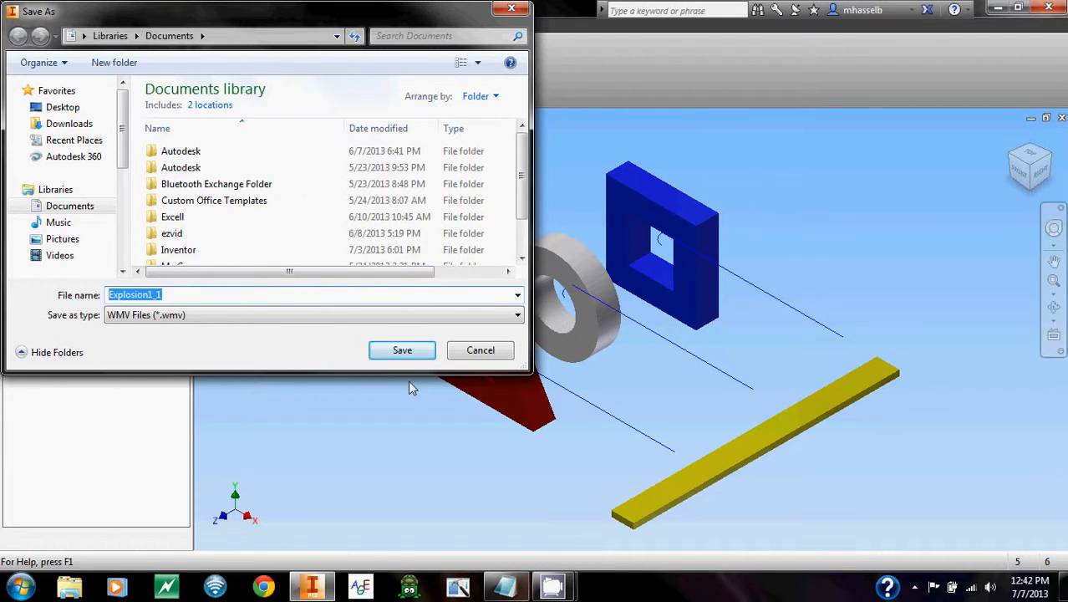
left_click(473, 350)
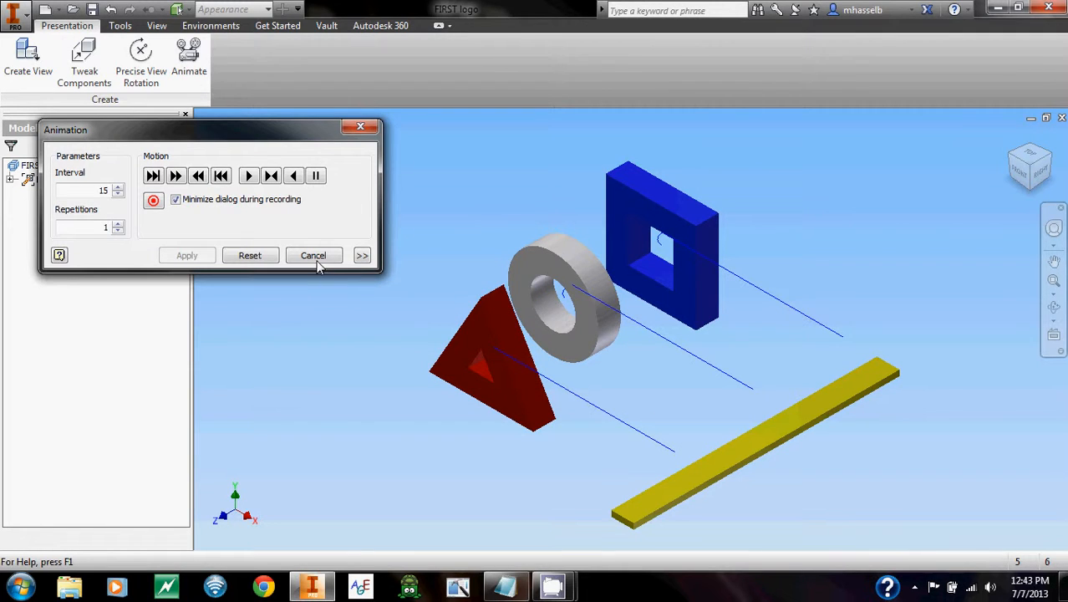